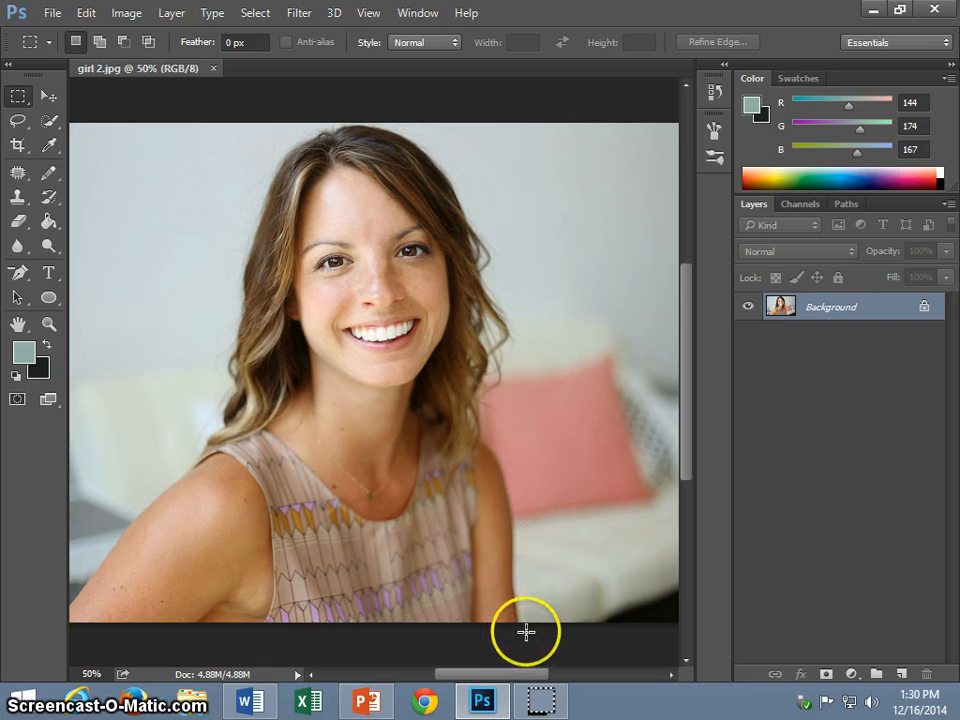
Step: Set up the Magic Wand tool with a 3 by 3 Average sample size in add-to-selection mode
left_click(529, 625)
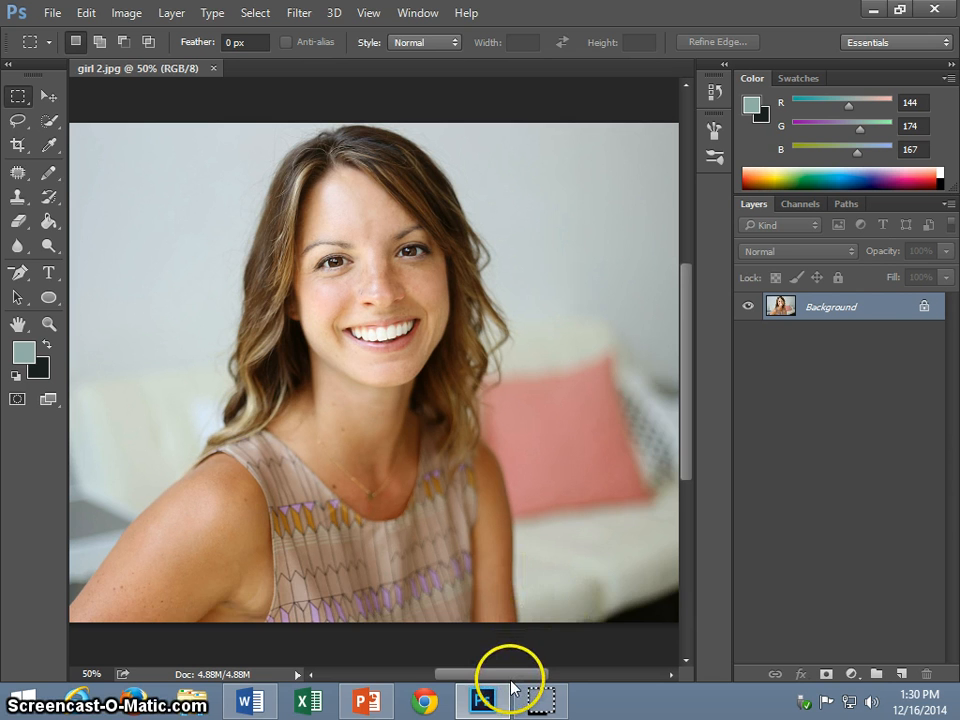
mouse_move(510, 686)
left_mouse_down()
mouse_move(497, 686)
mouse_move(510, 686)
left_mouse_up()
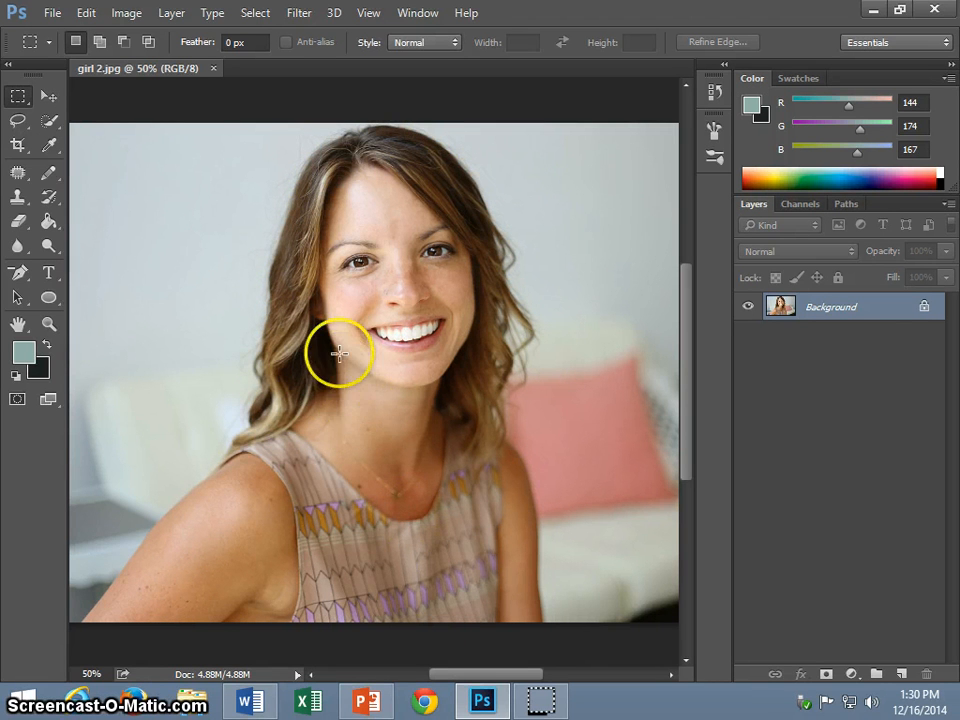
left_click(52, 121)
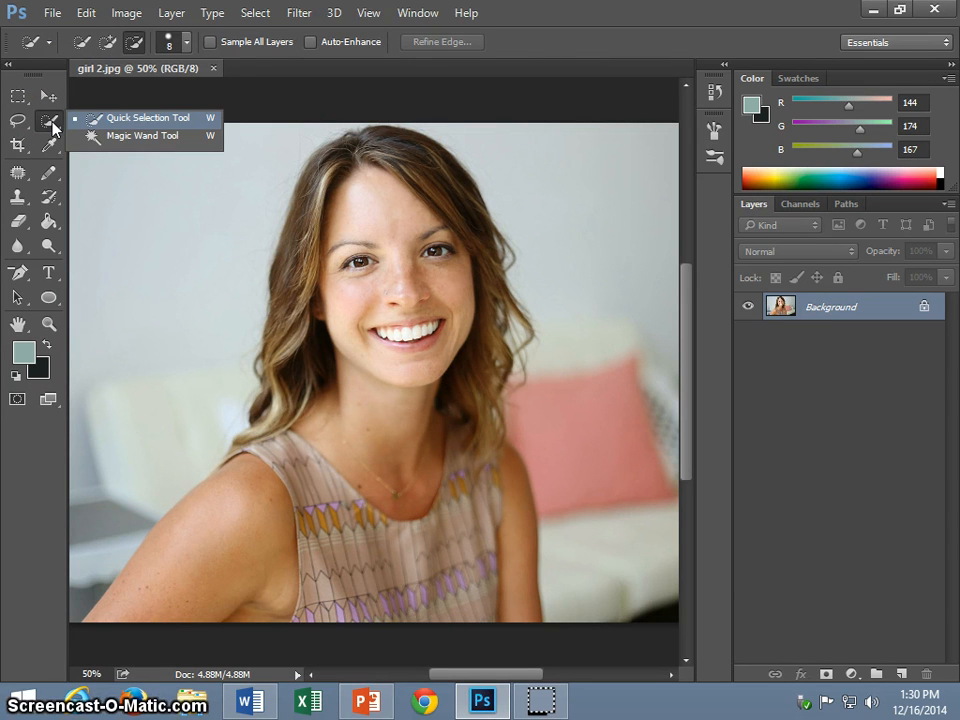
left_click(100, 135)
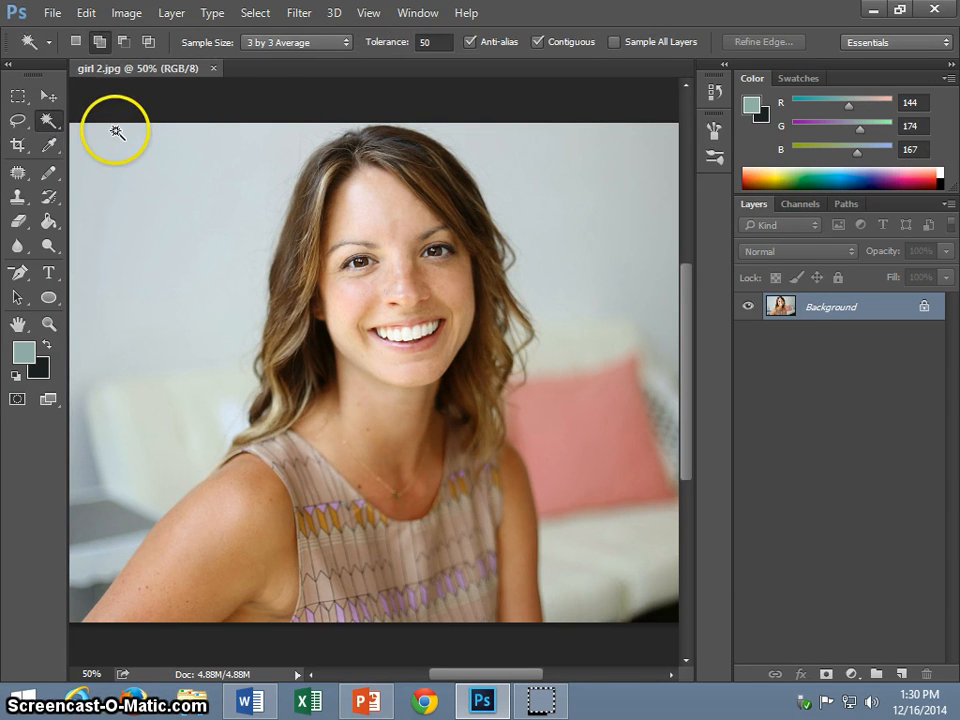
left_click(272, 42)
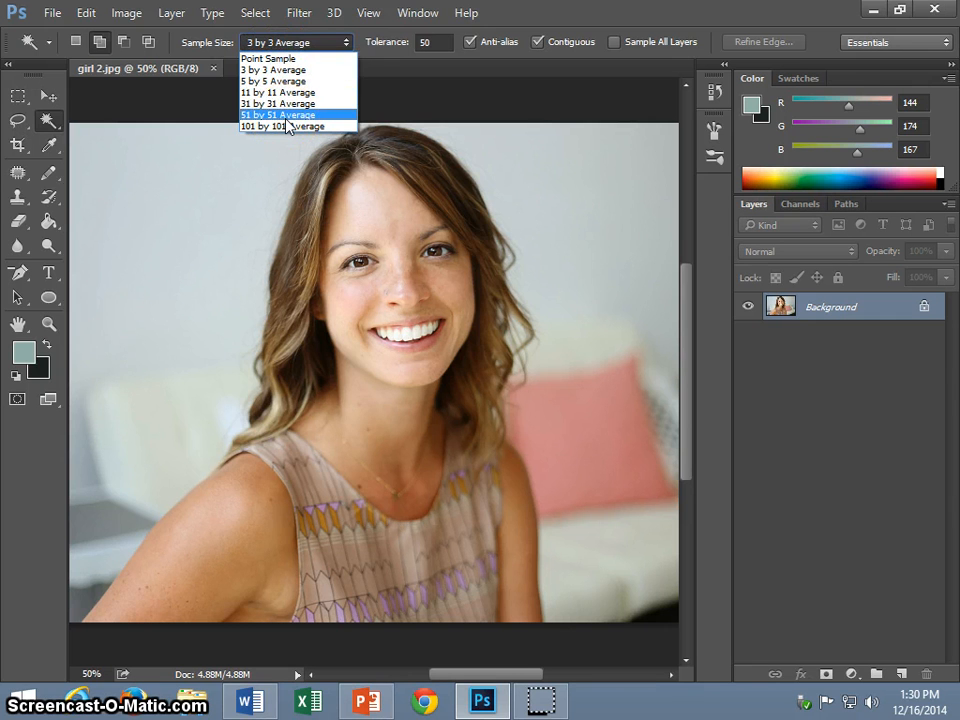
left_click(298, 70)
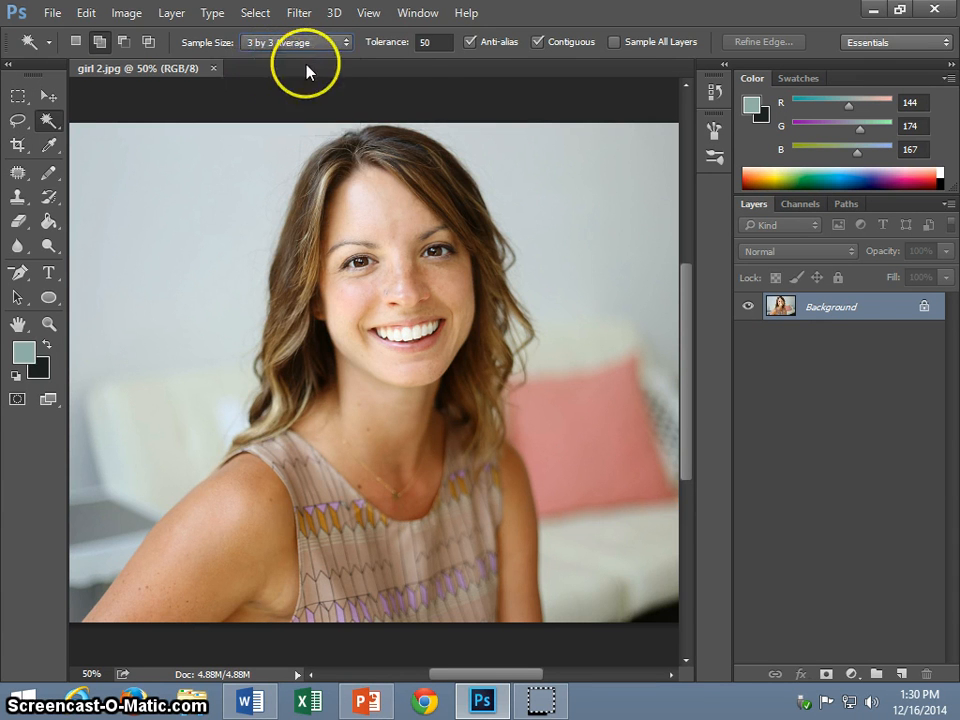
left_click(99, 43)
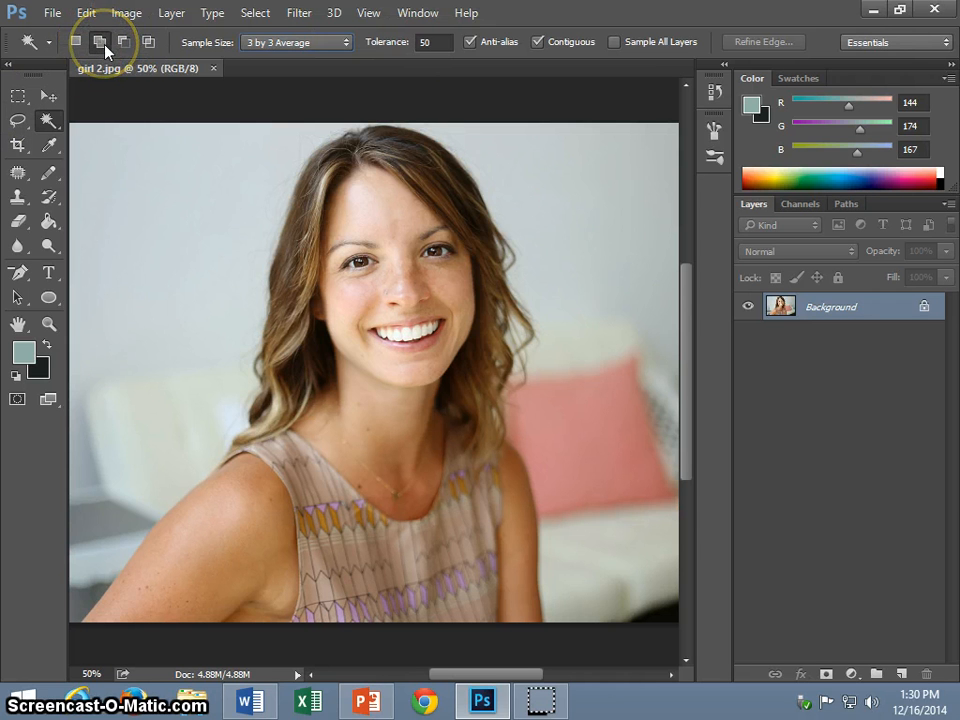
left_click(102, 41)
Step: Try to select the woman's face, dress, neck and hair with successive Magic Wand samples added together
left_click(415, 228)
left_click(422, 556)
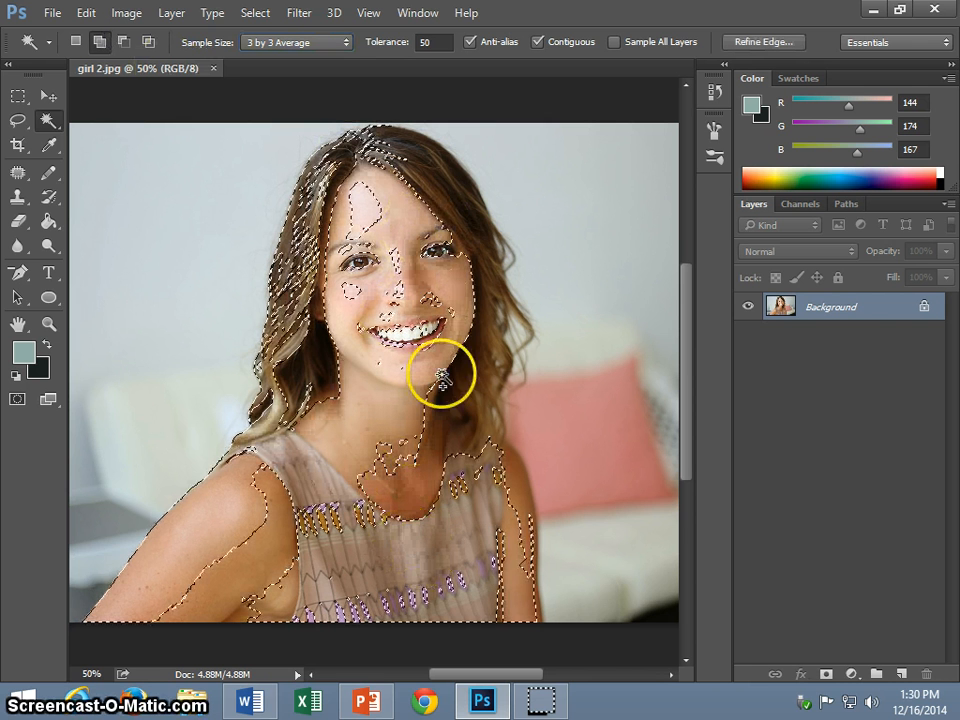
left_click(467, 362)
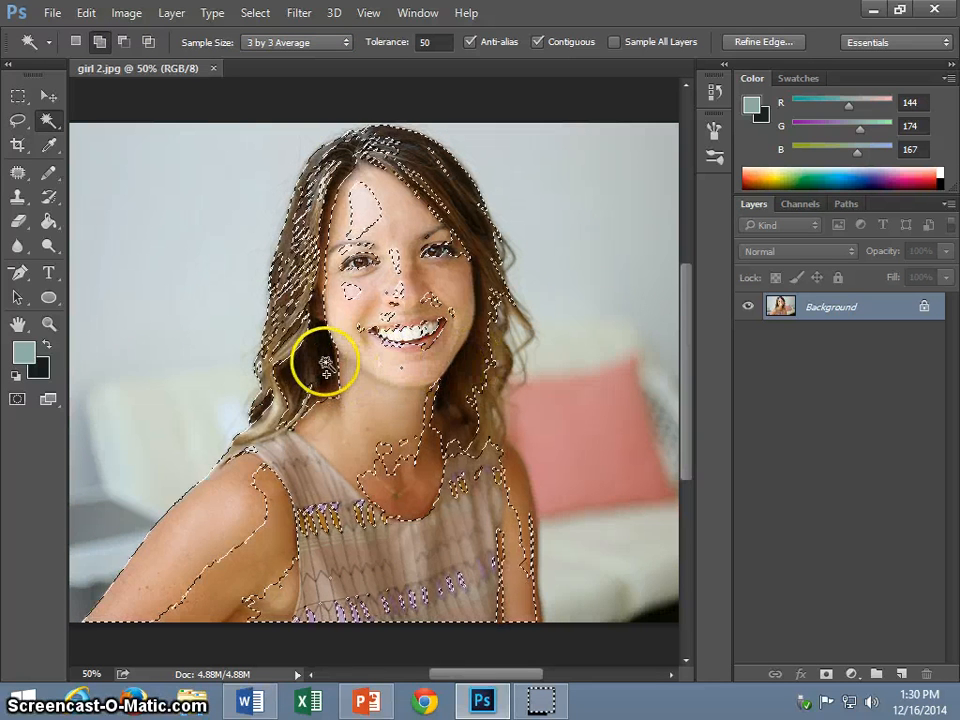
left_click(313, 402)
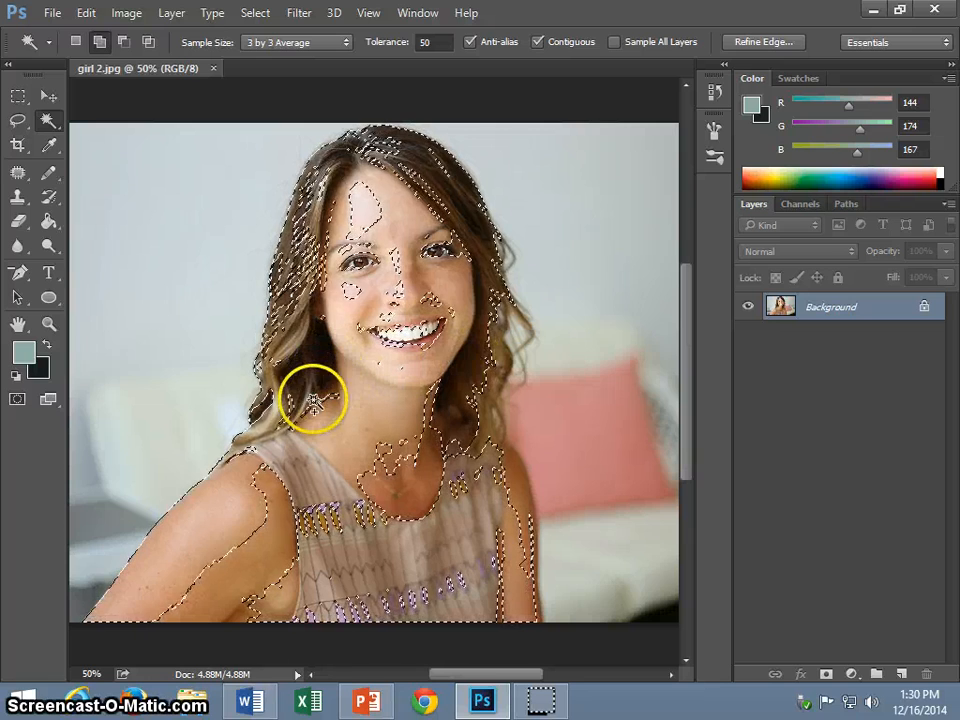
left_click(369, 206)
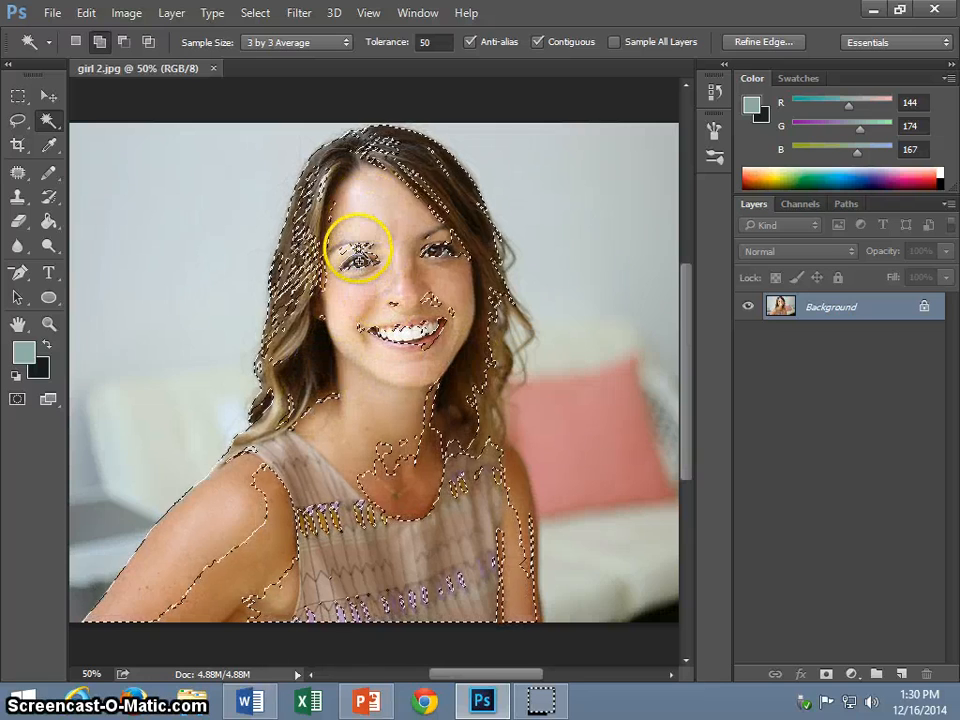
left_click(360, 258)
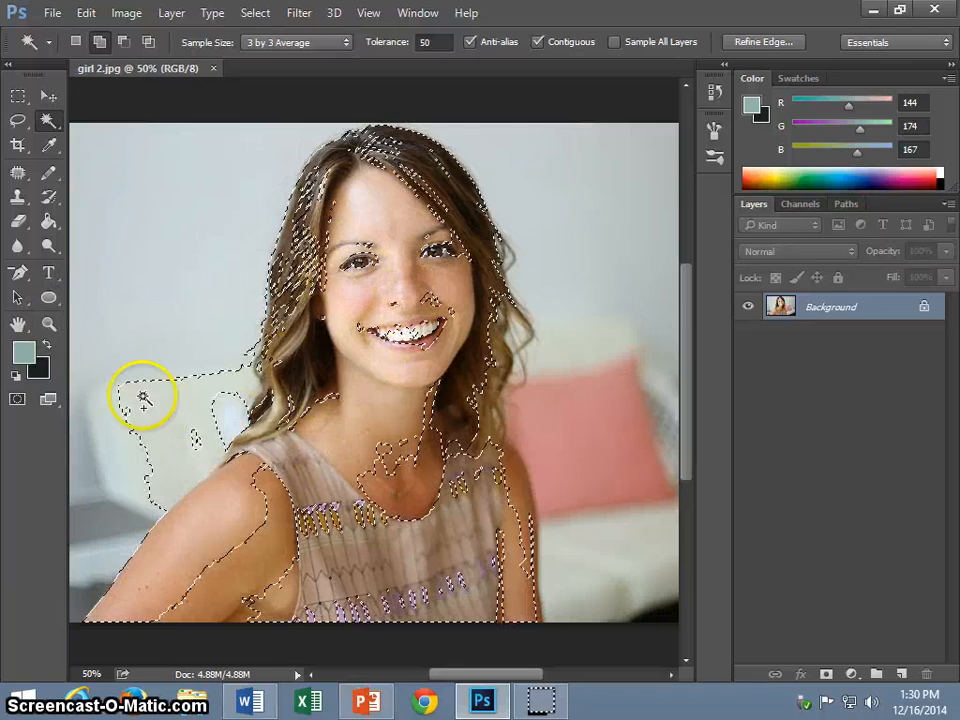
Step: Try the Magic Wand on the pale wall and sofa behind the woman, and clear the entire selection
left_click(194, 411, "alt")
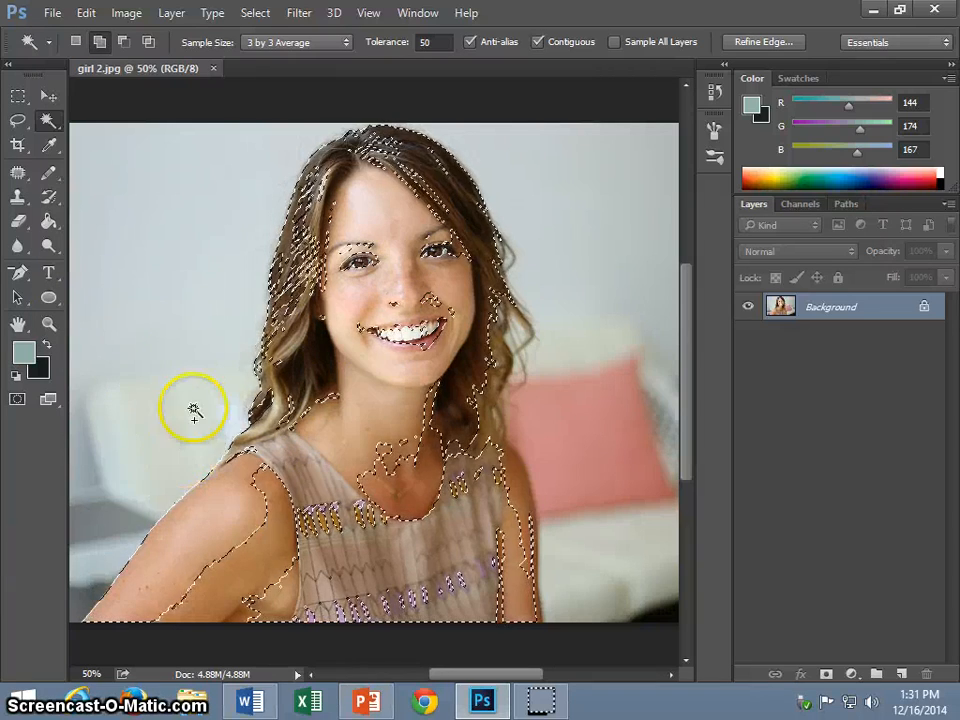
left_click(619, 281)
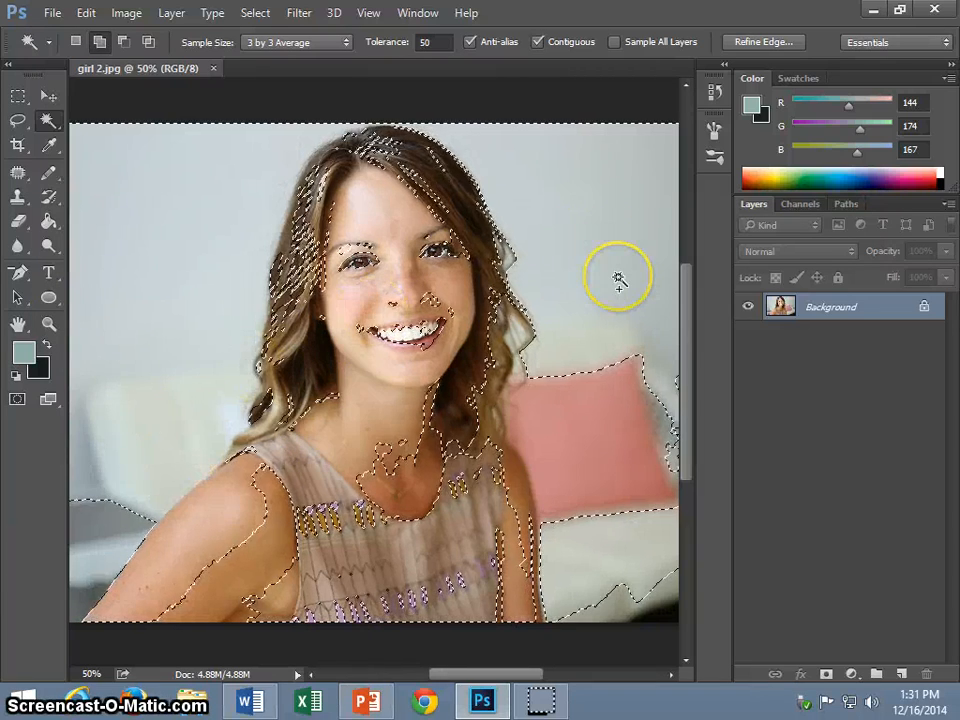
key("ctrl+d")
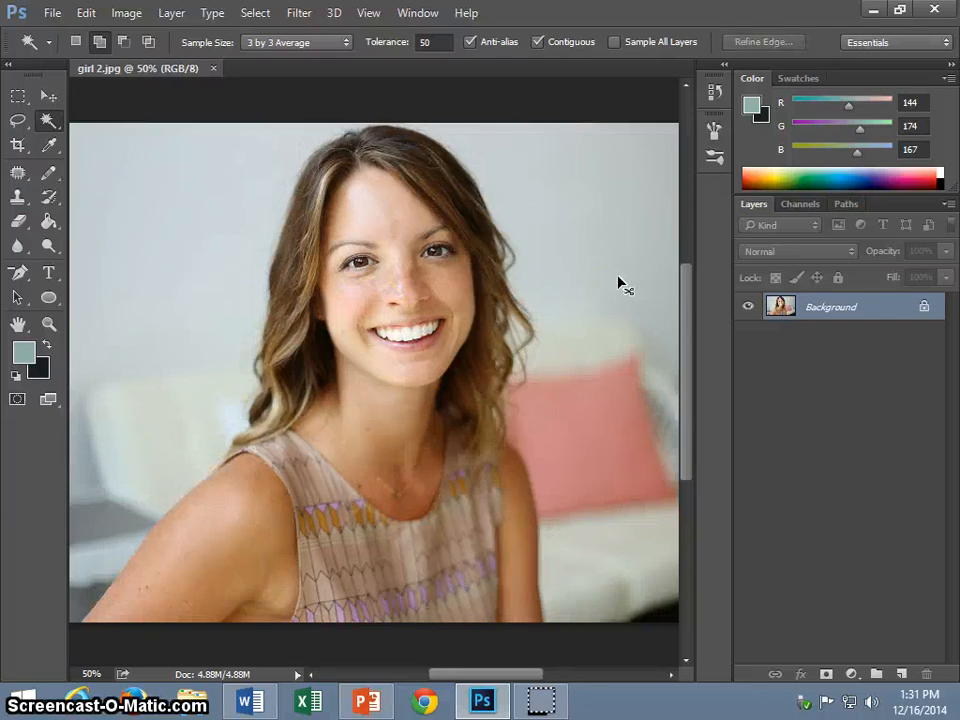
Step: Build a new Magic Wand selection over the woman's face, hair, dress and arm, undoing samples that spill into the background
left_click(585, 314)
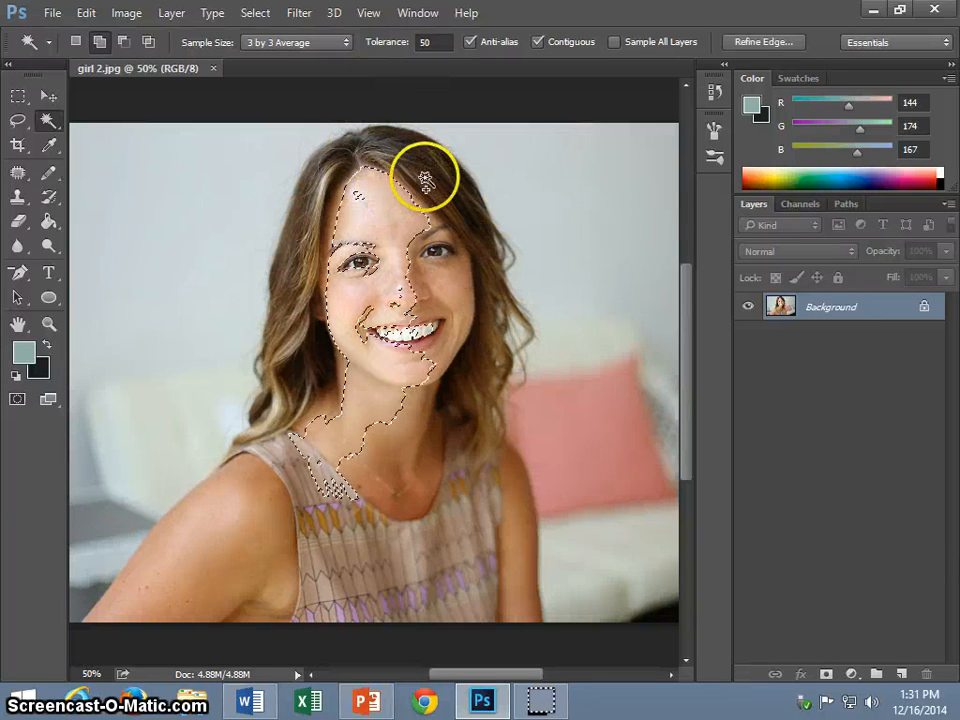
left_click(377, 497)
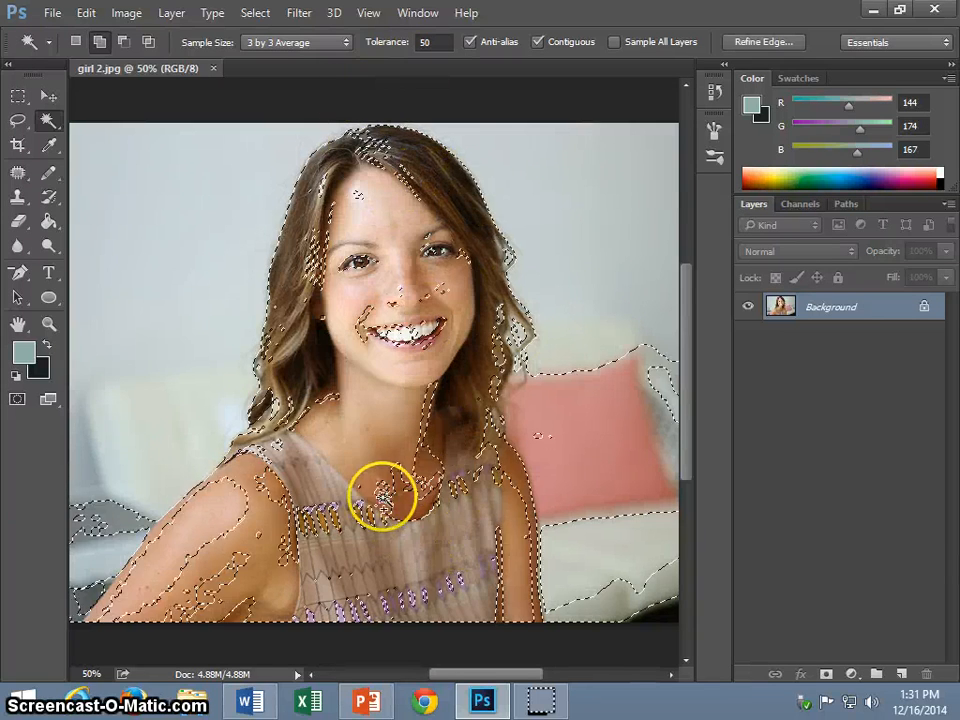
key("ctrl+z")
left_click(360, 444)
key("ctrl+z")
left_click(399, 424)
key("ctrl+z")
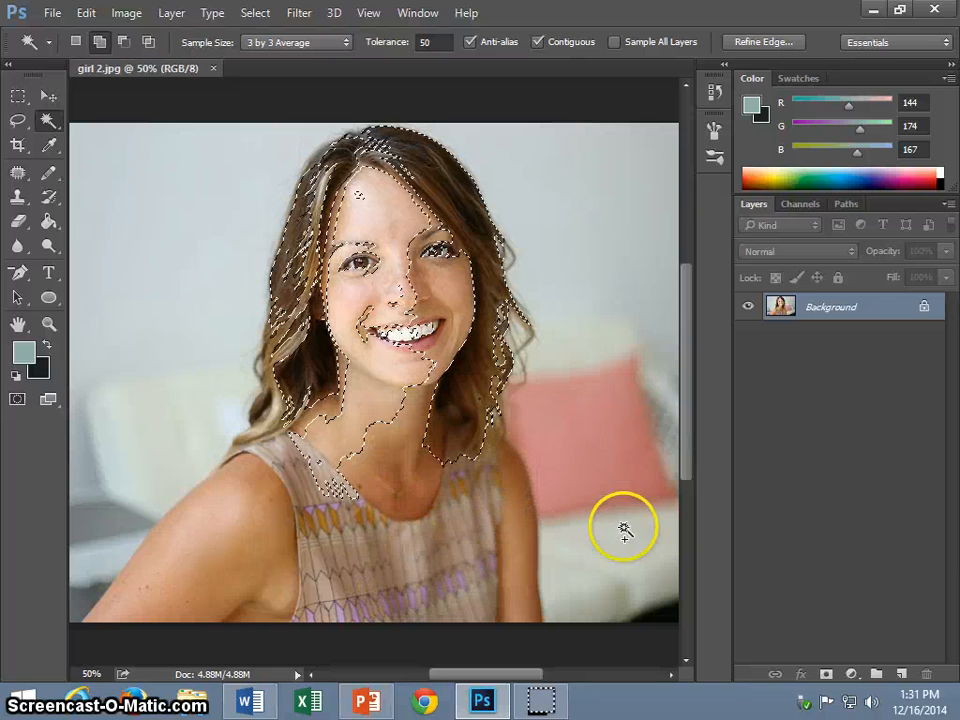
left_click(268, 594)
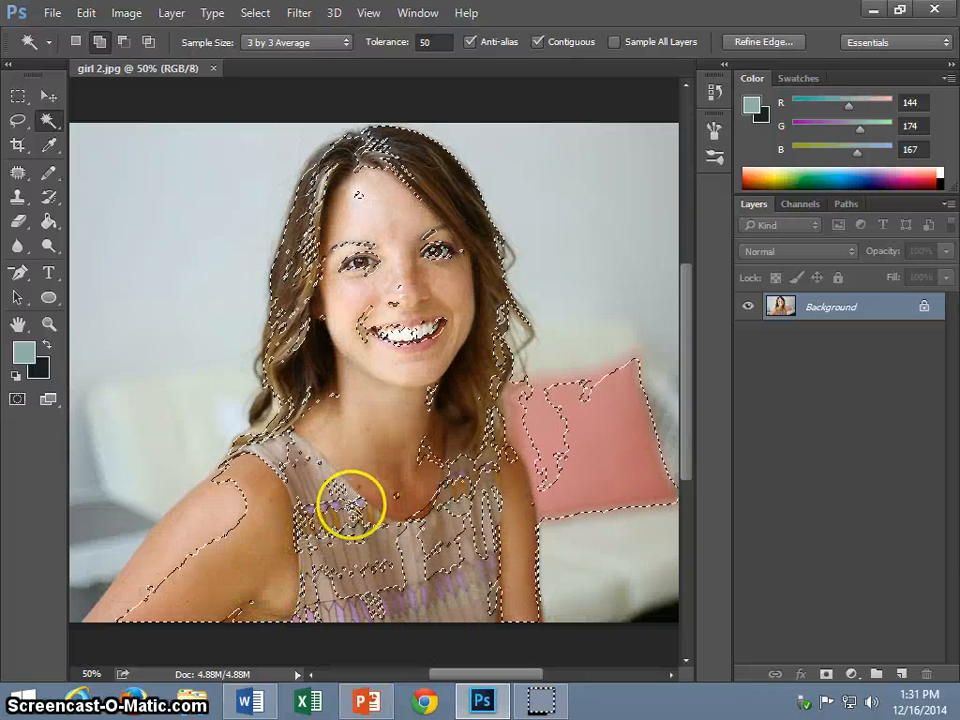
left_click(175, 527)
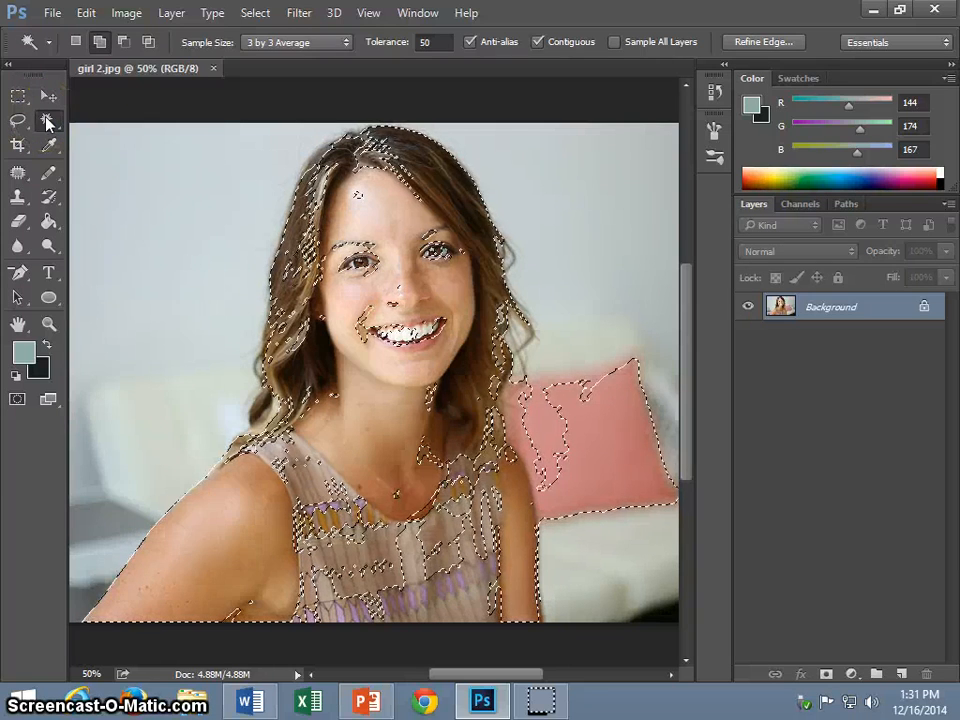
Step: Add the unselected parts of the woman's face, hair and dress using the Quick Selection tool in add mode at brush size 40
right_click(47, 121)
left_click(128, 96)
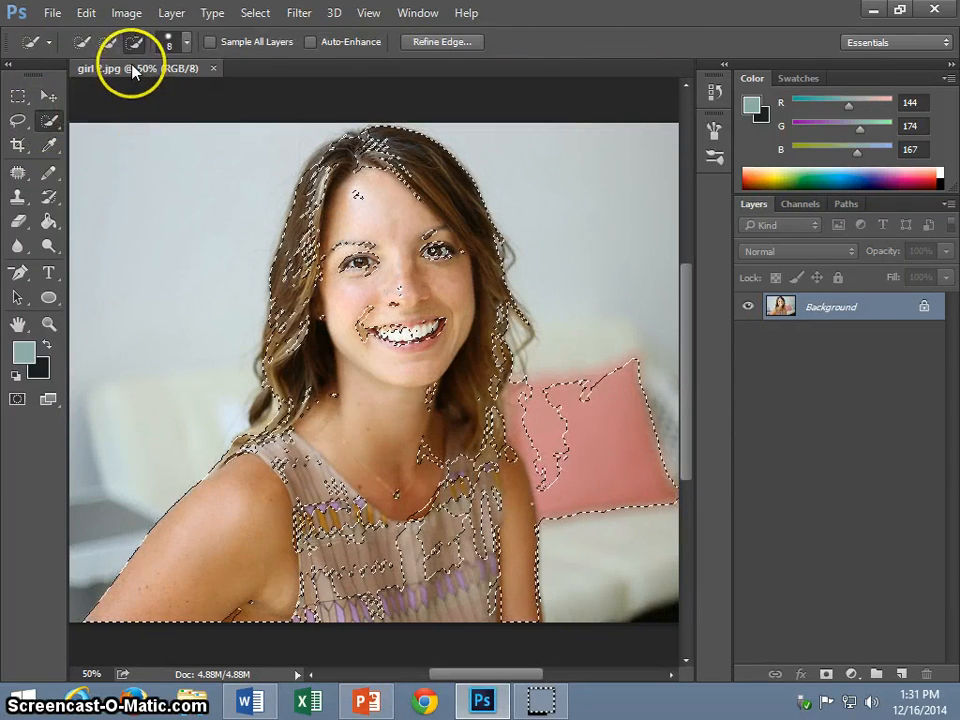
left_click(108, 41)
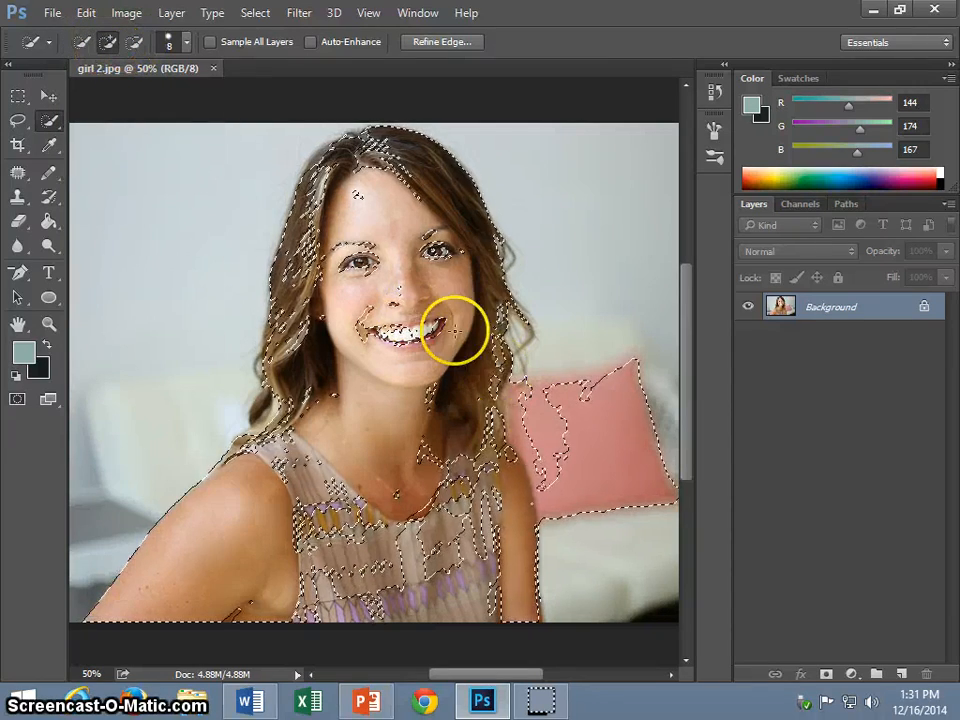
key("bracketright")
key("bracketright")
key("bracketright")
key("bracketright")
key("bracketright")
key("bracketright")
key("bracketright")
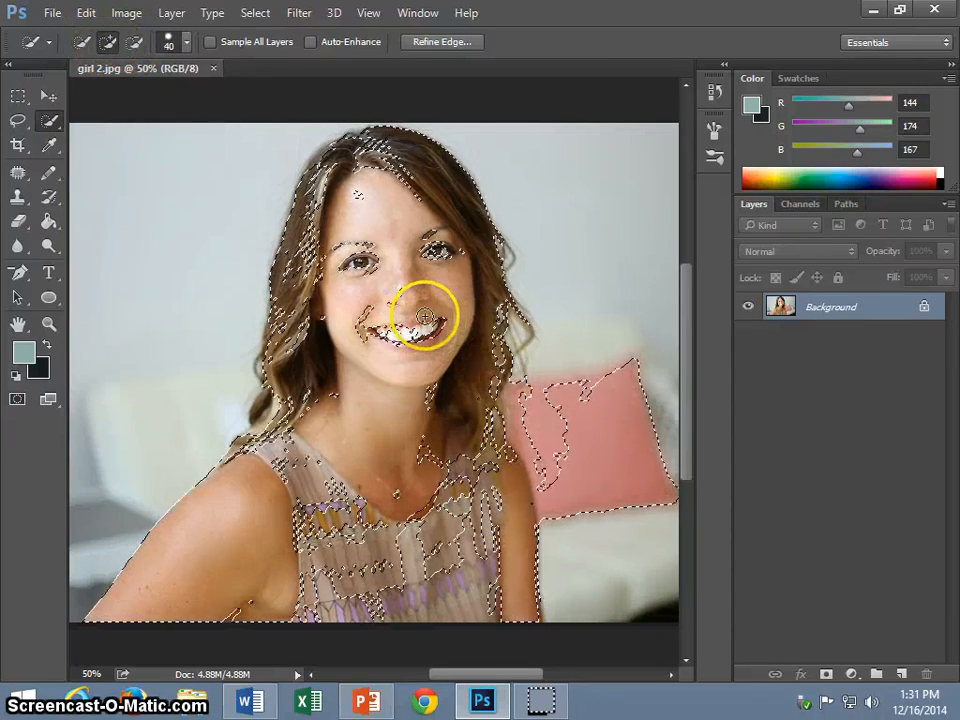
left_click_drag(383, 187, 360, 194)
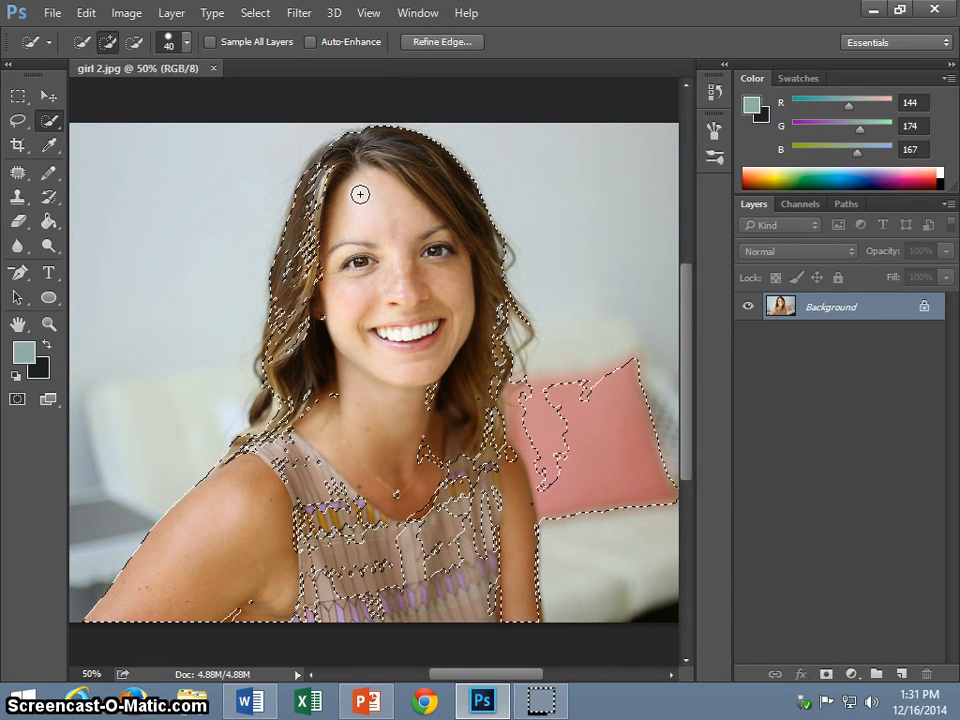
mouse_move(325, 380)
left_mouse_down()
mouse_move(339, 428)
mouse_move(279, 554)
mouse_move(339, 597)
mouse_move(371, 549)
left_mouse_up()
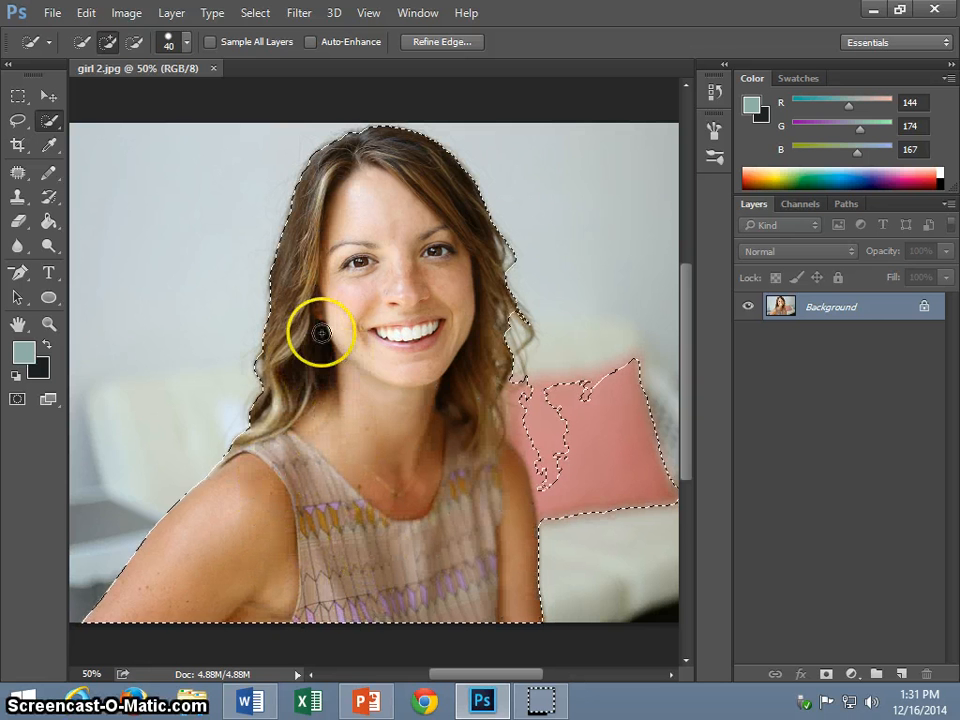
Step: Subtract the pink pillow beside the woman's arm from the selection with the Quick Selection tool
left_click(134, 41)
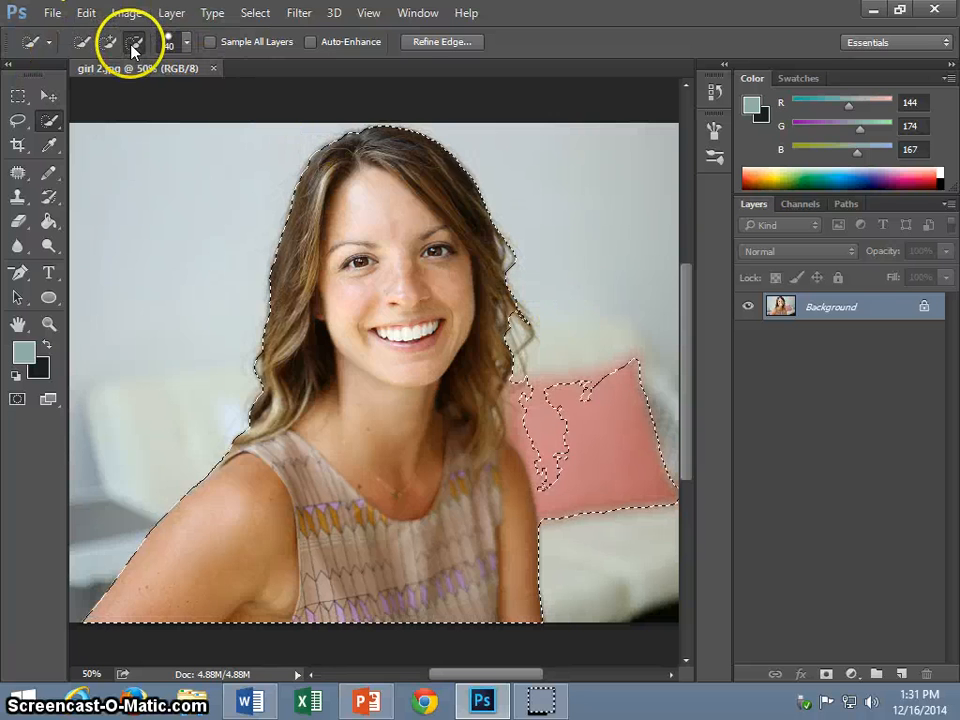
left_click_drag(555, 353, 565, 357)
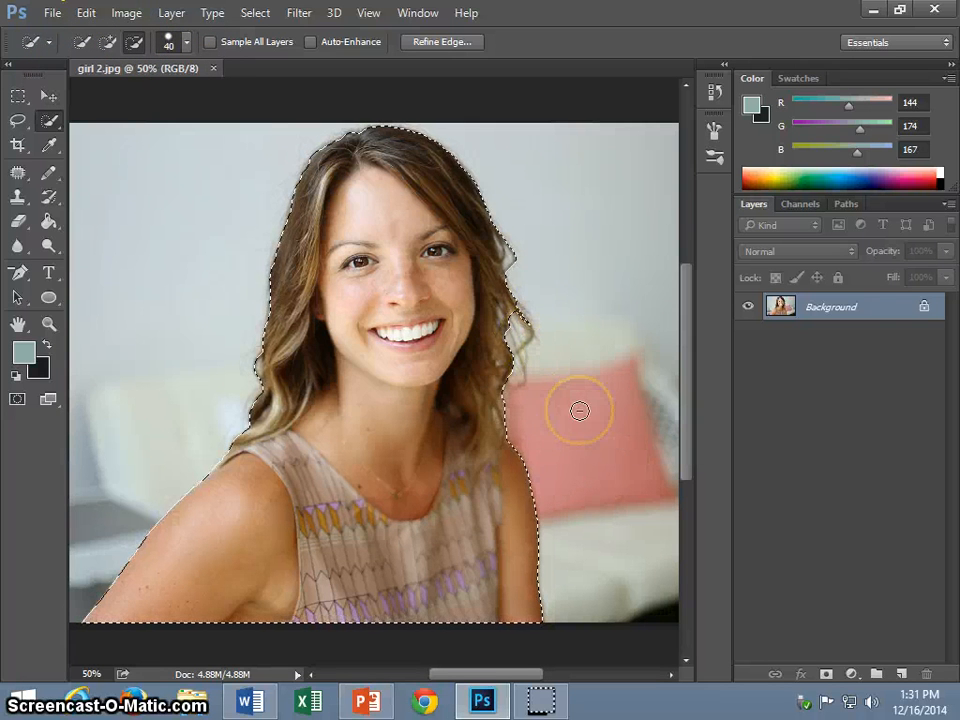
key("ctrl+plus")
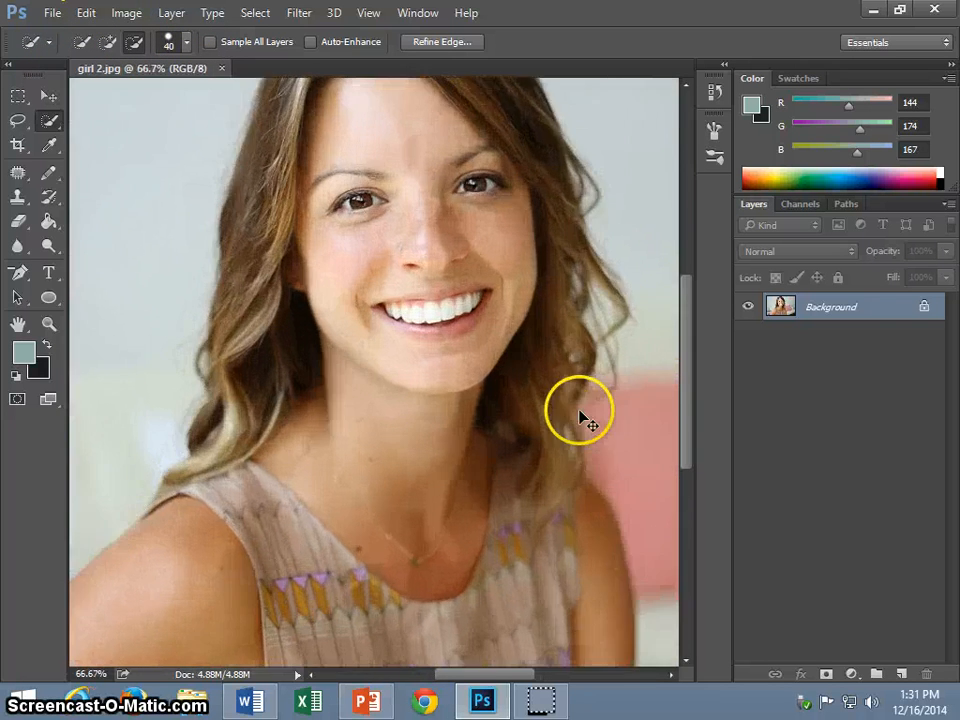
key("ctrl+minus")
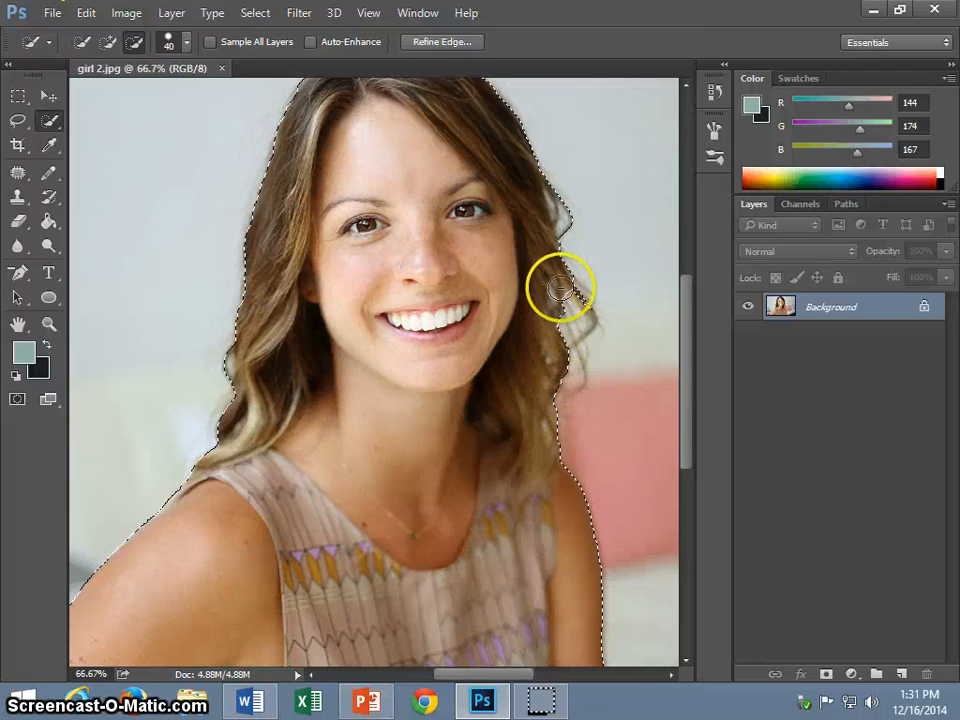
left_click(587, 404)
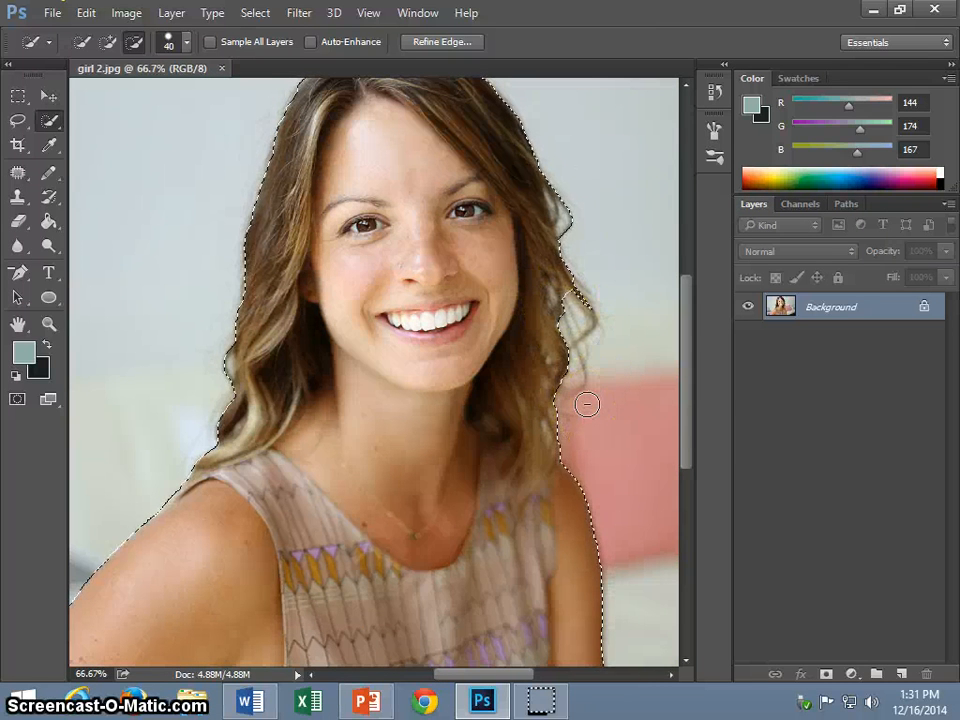
scroll(587, 404, "up", 1)
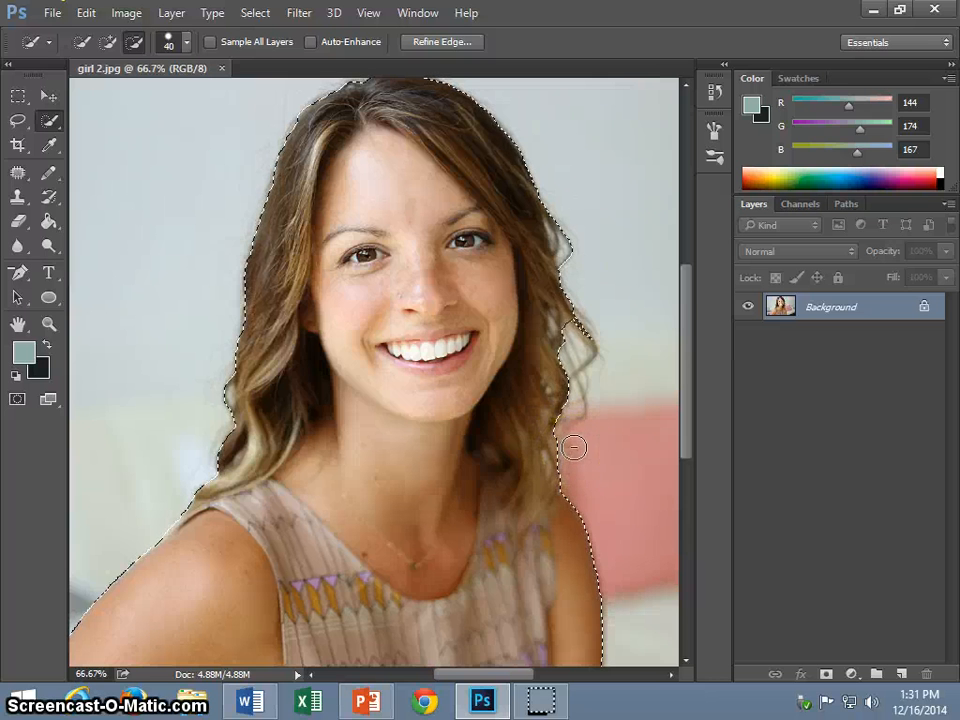
Step: Refine the selection along the outer curls, adding with a size 9 brush and subtracting background with brush sizes up to 25
left_click(108, 41)
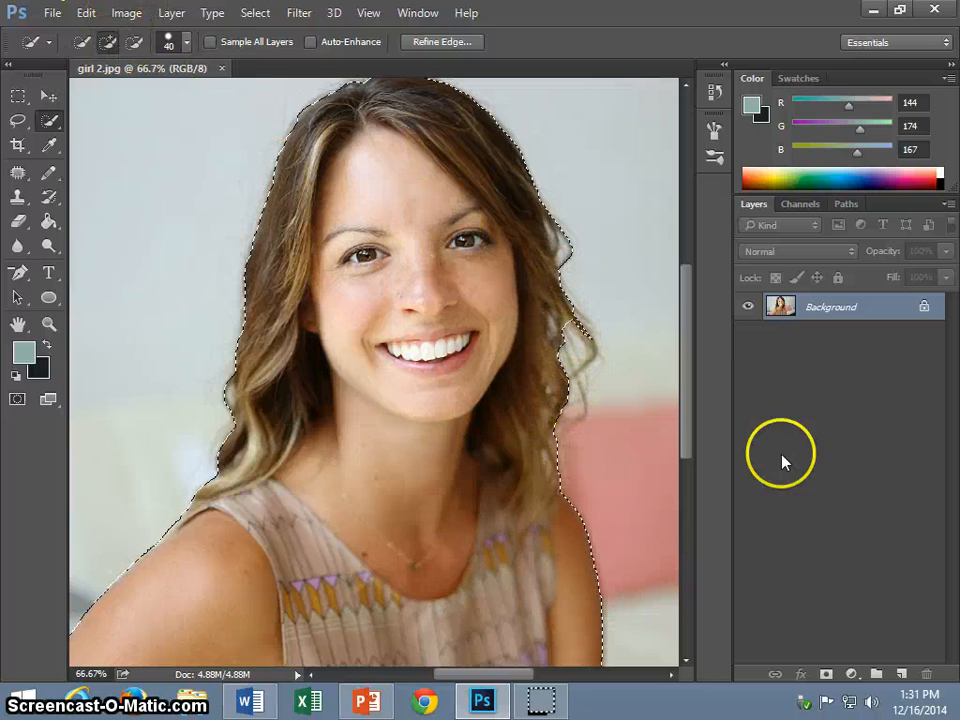
key("bracketleft")
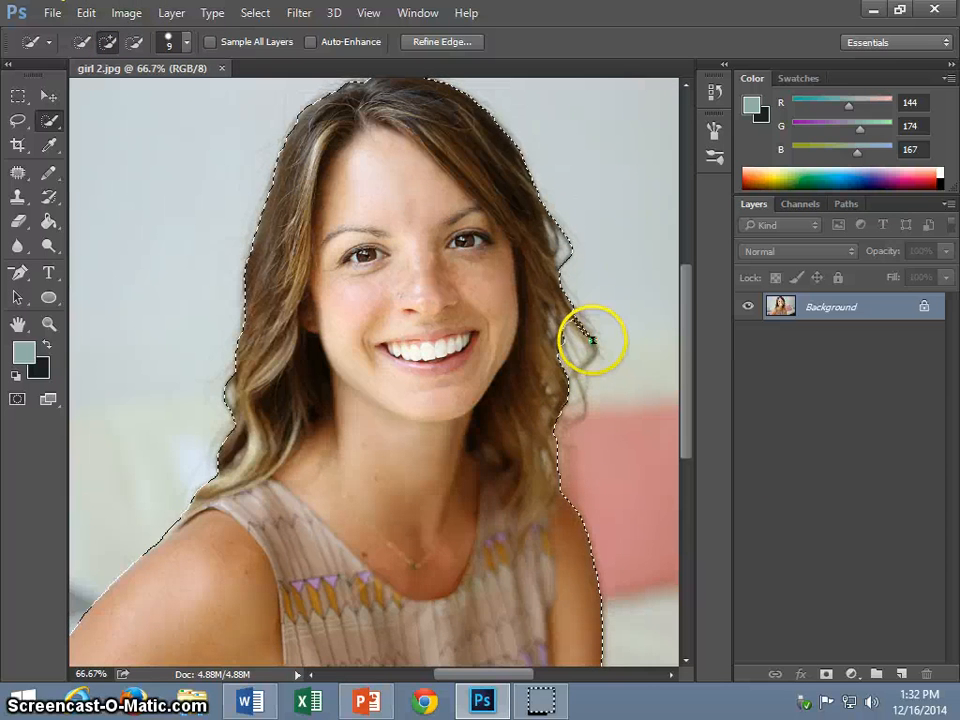
left_click(48, 120)
left_click(134, 41)
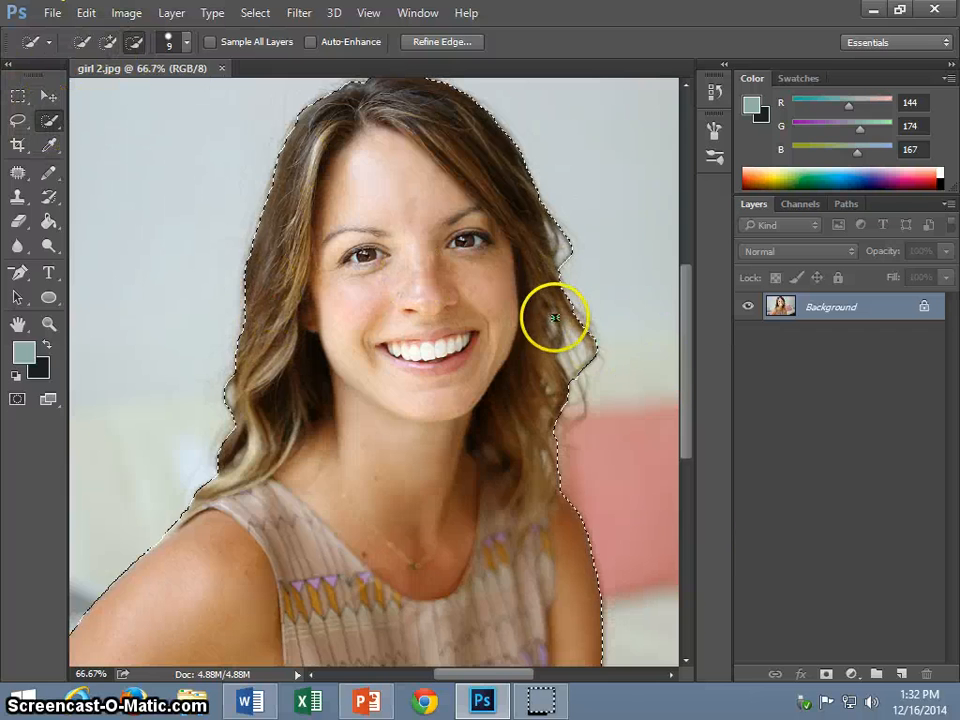
key("bracketright")
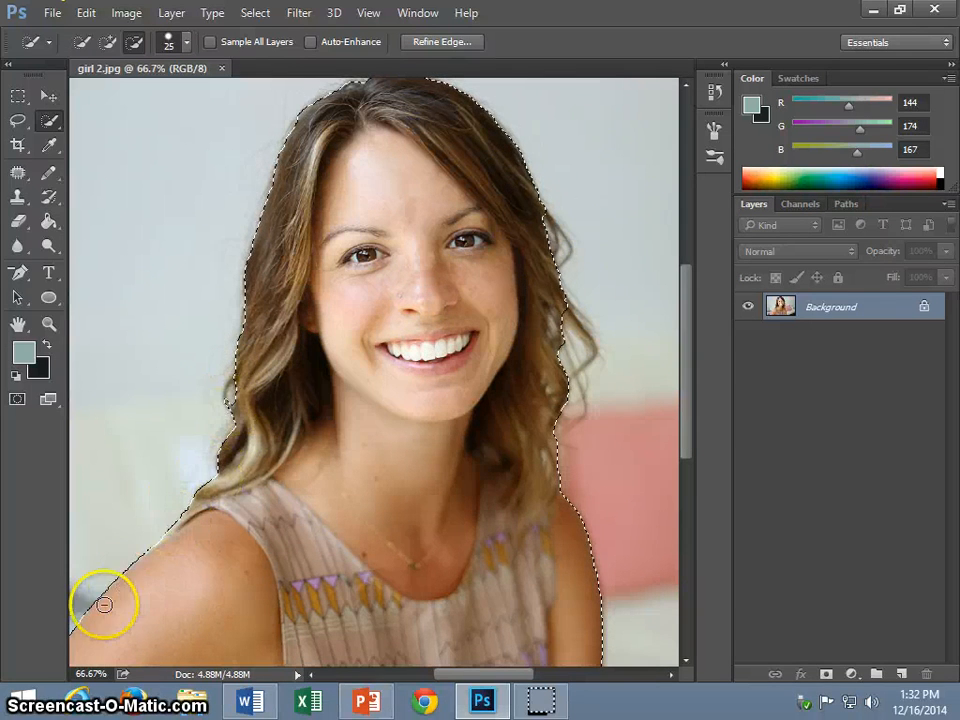
Step: Subtract the leftover strip beside the lower hair curls next to the pink pillow from the selection at brush size 25
scroll(134, 500, "down", 1)
left_click_drag(134, 480, 245, 345)
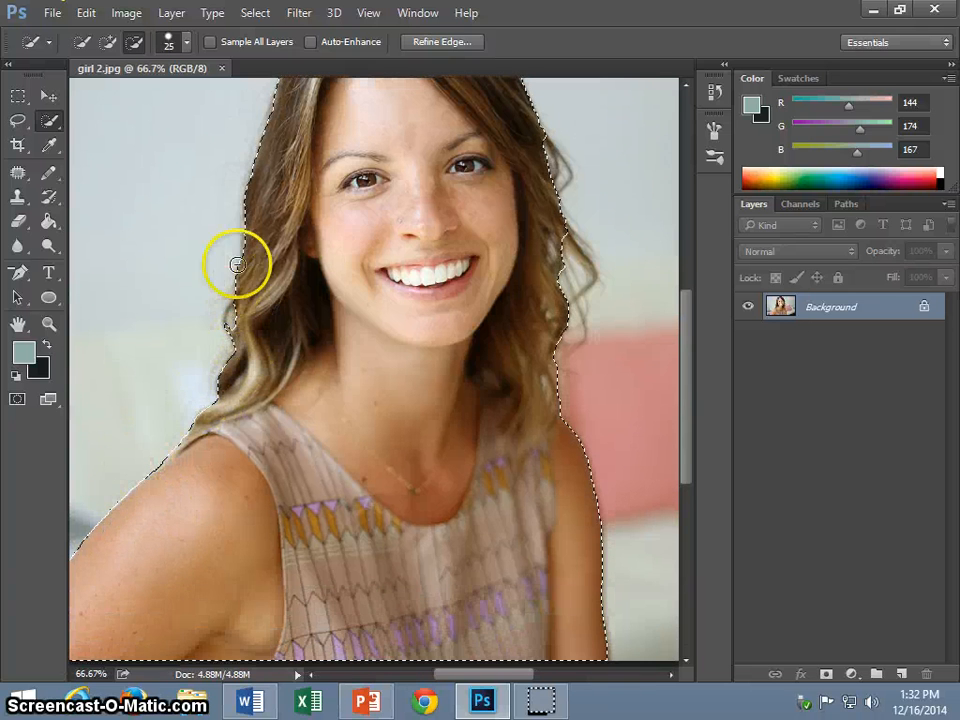
scroll(240, 258, "up", 2)
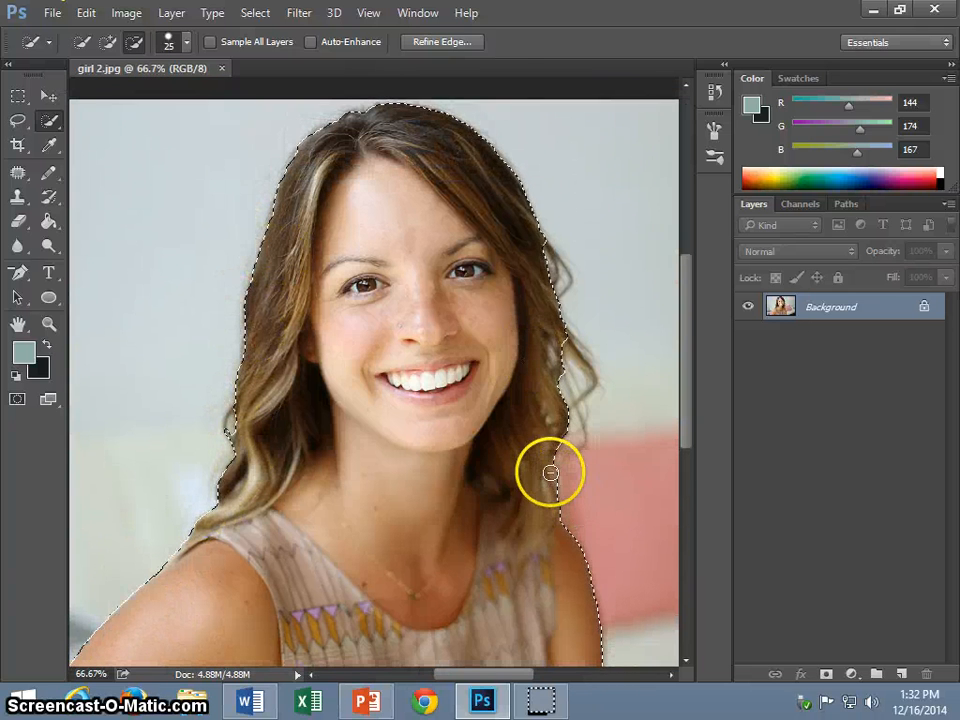
left_click(555, 470)
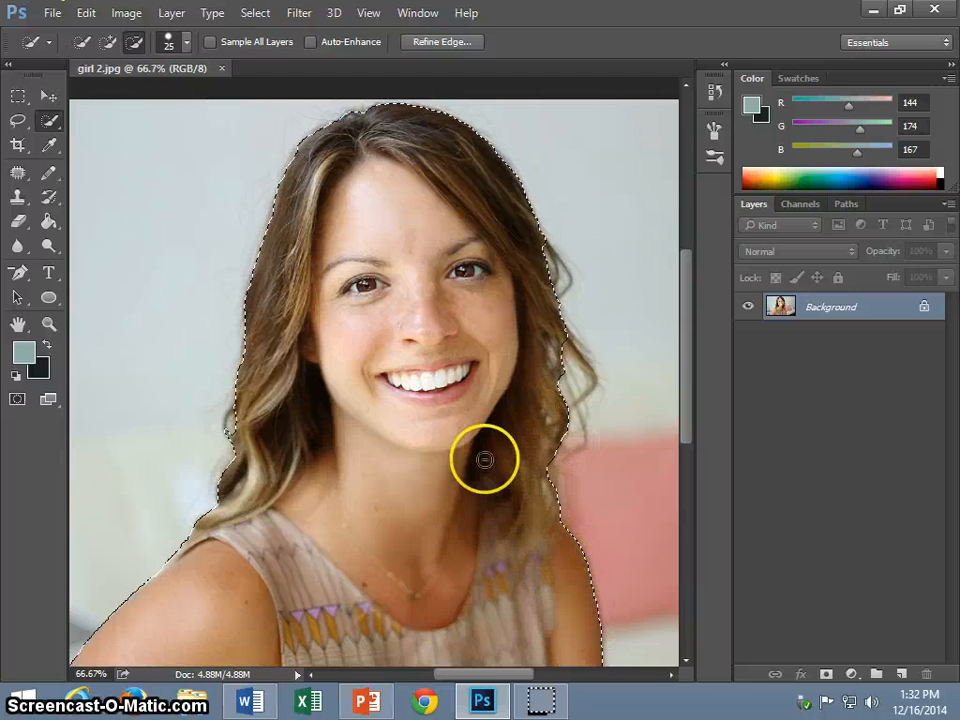
Step: Open Refine Edge for the woman's selection, keep the Overlay view mode, and place the dialog clear of her hair
scroll(489, 463, "up", 1)
scroll(514, 542, "down", 4)
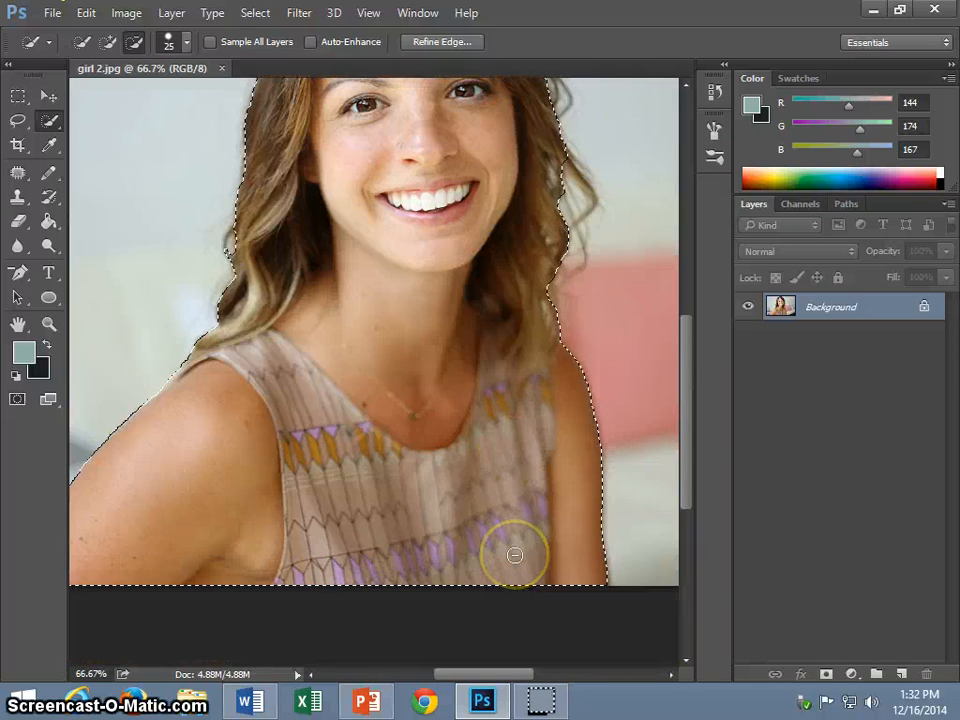
scroll(514, 554, "up", 1)
scroll(514, 554, "up", 1)
scroll(446, 216, "up", 10)
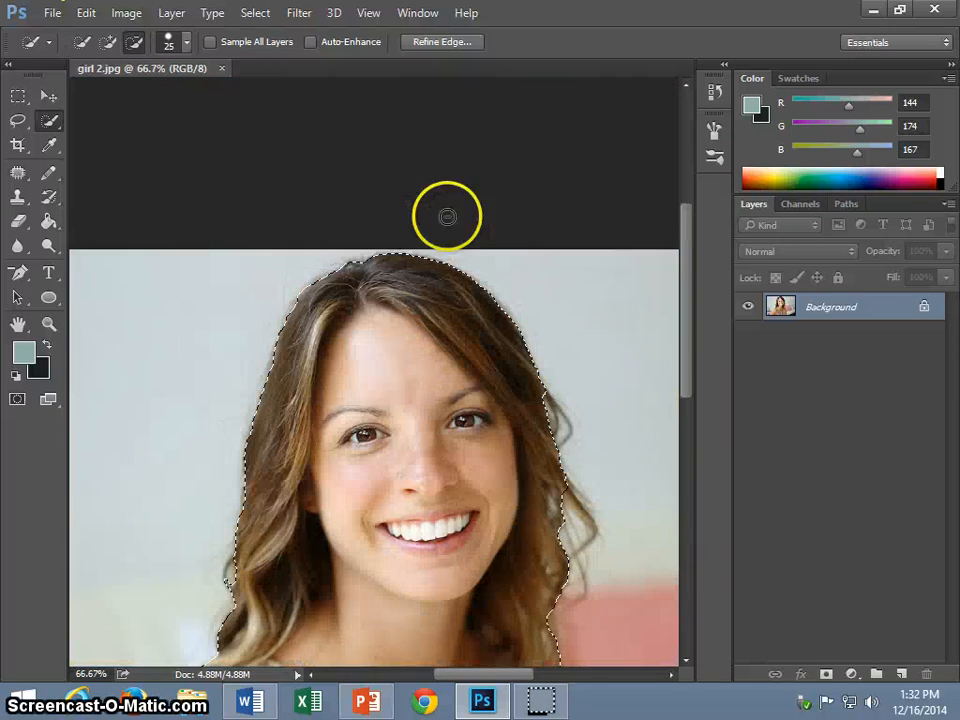
scroll(457, 234, "down", 2)
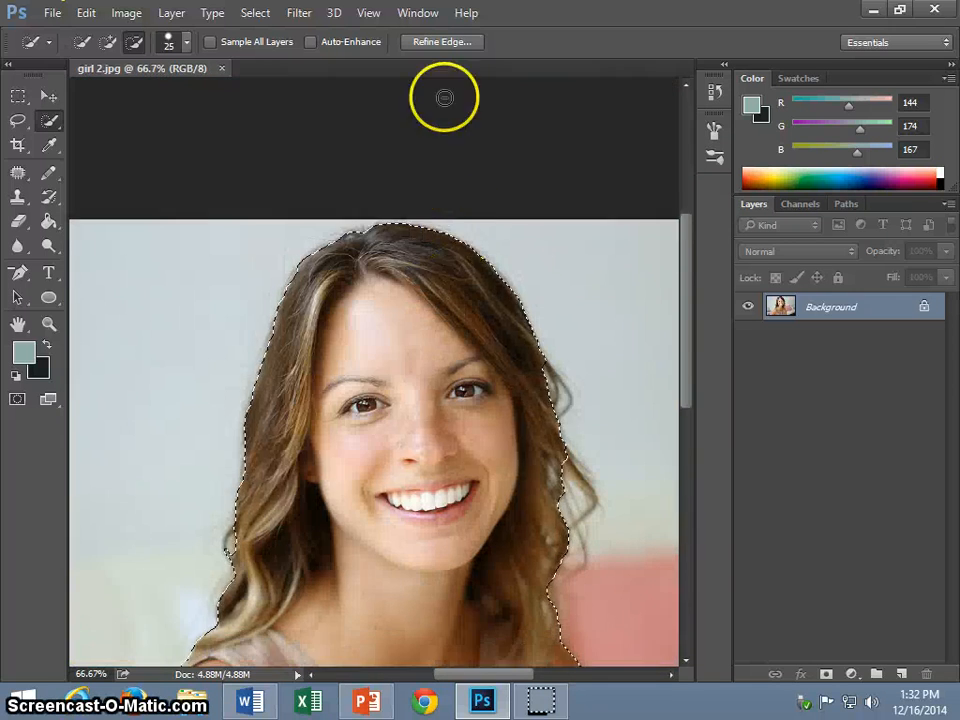
left_click(447, 47)
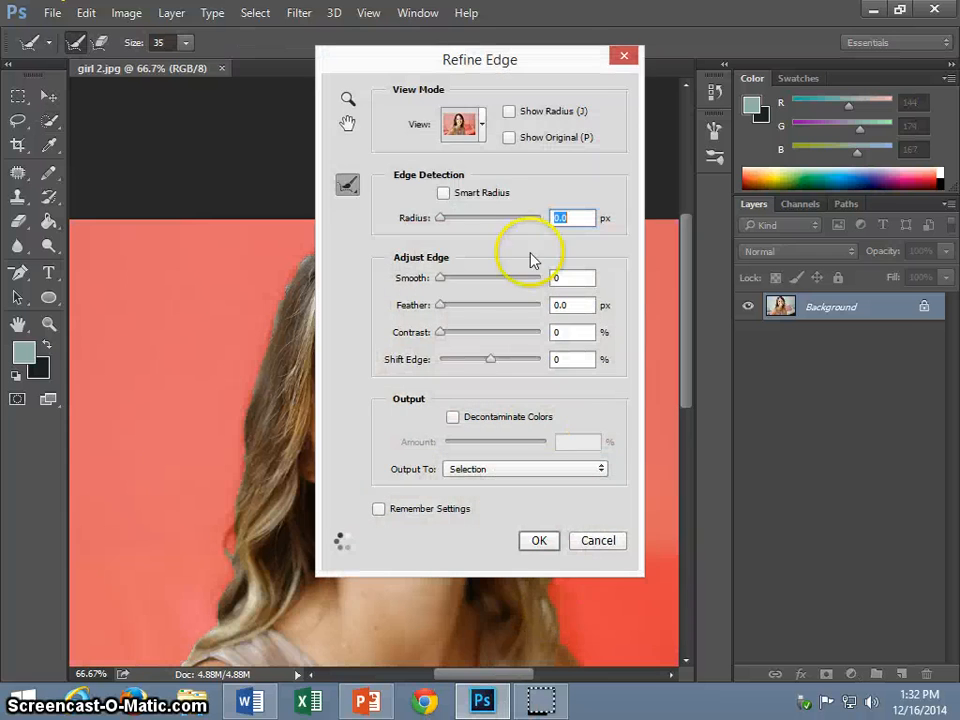
left_click_drag(470, 72, 725, 88)
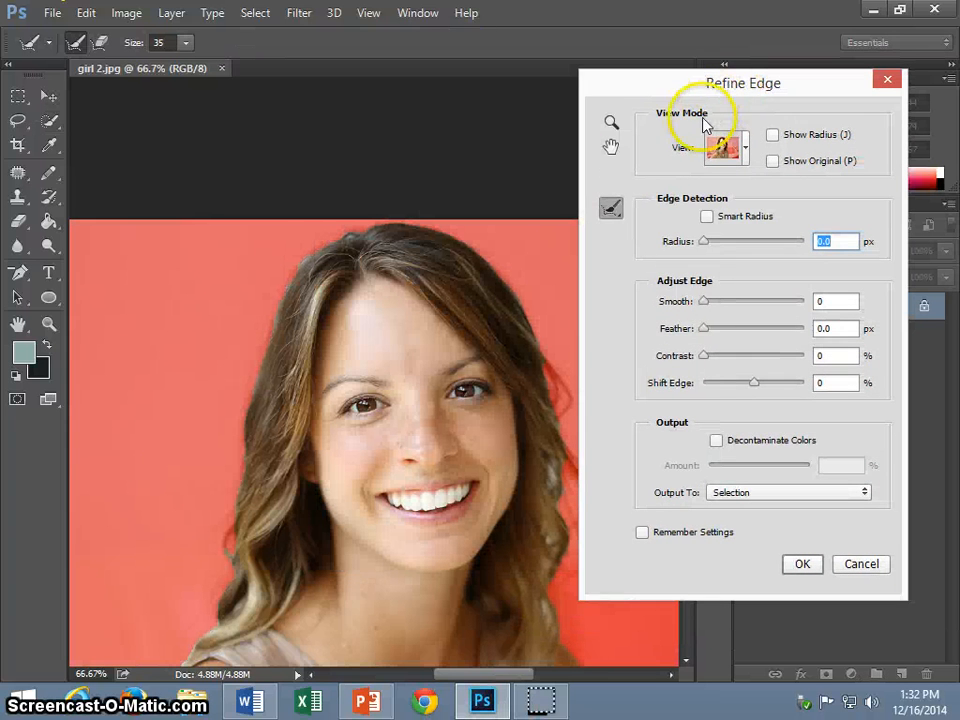
left_click(745, 142)
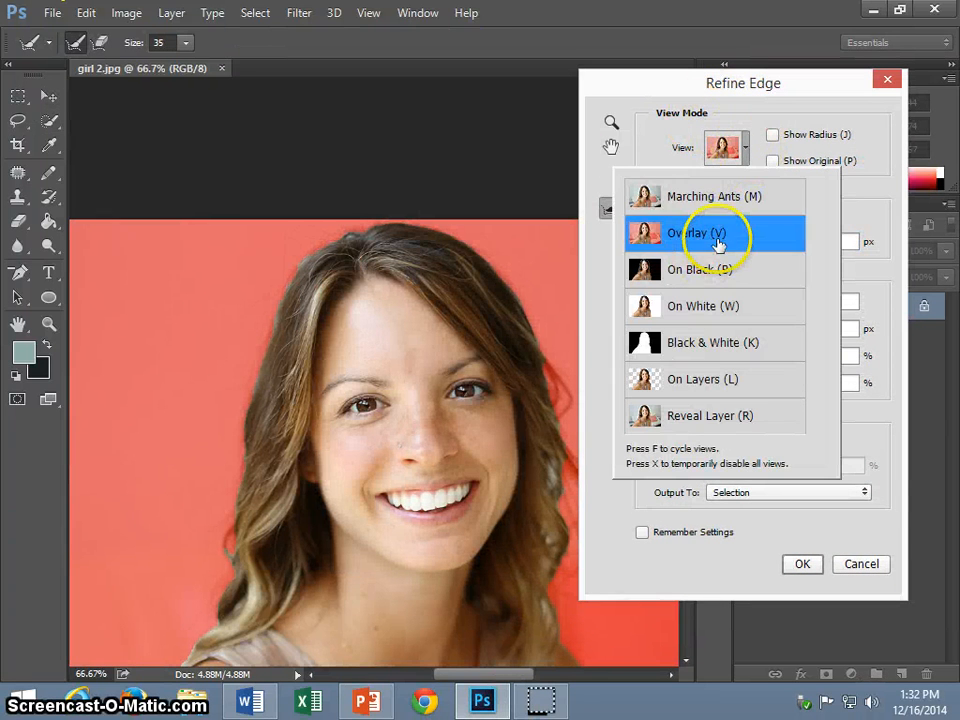
left_click_drag(654, 79, 776, 129)
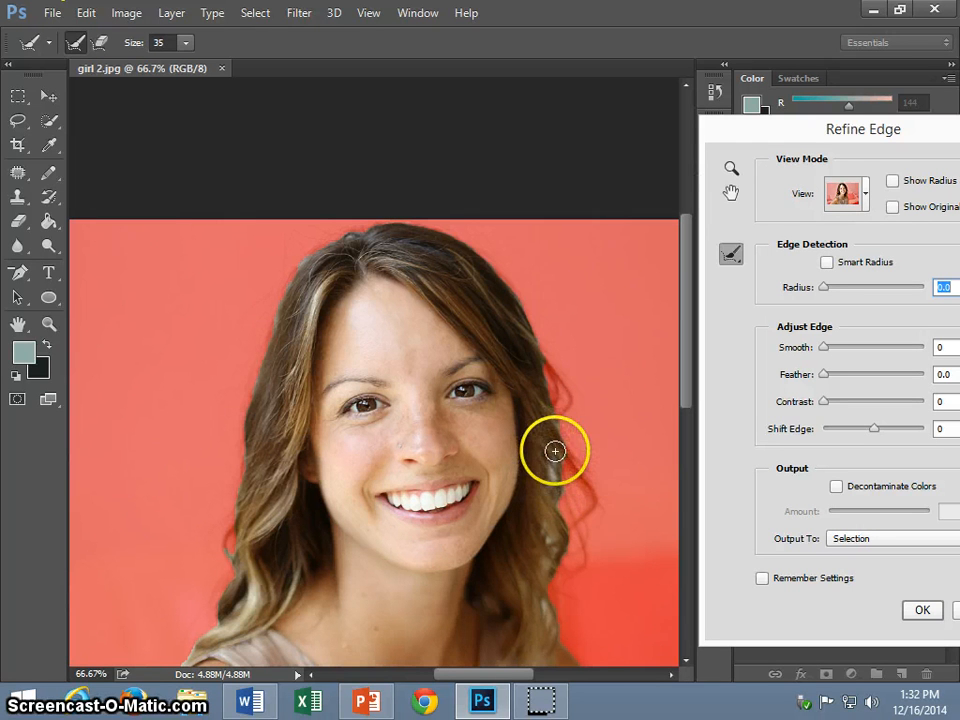
left_click_drag(804, 133, 743, 115)
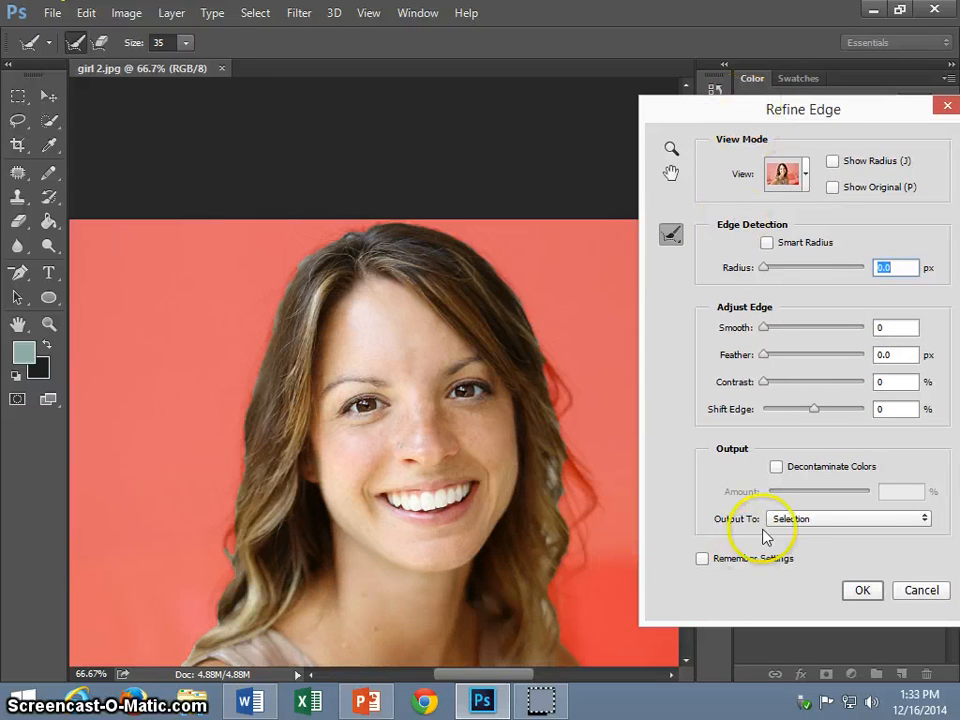
left_click(805, 182)
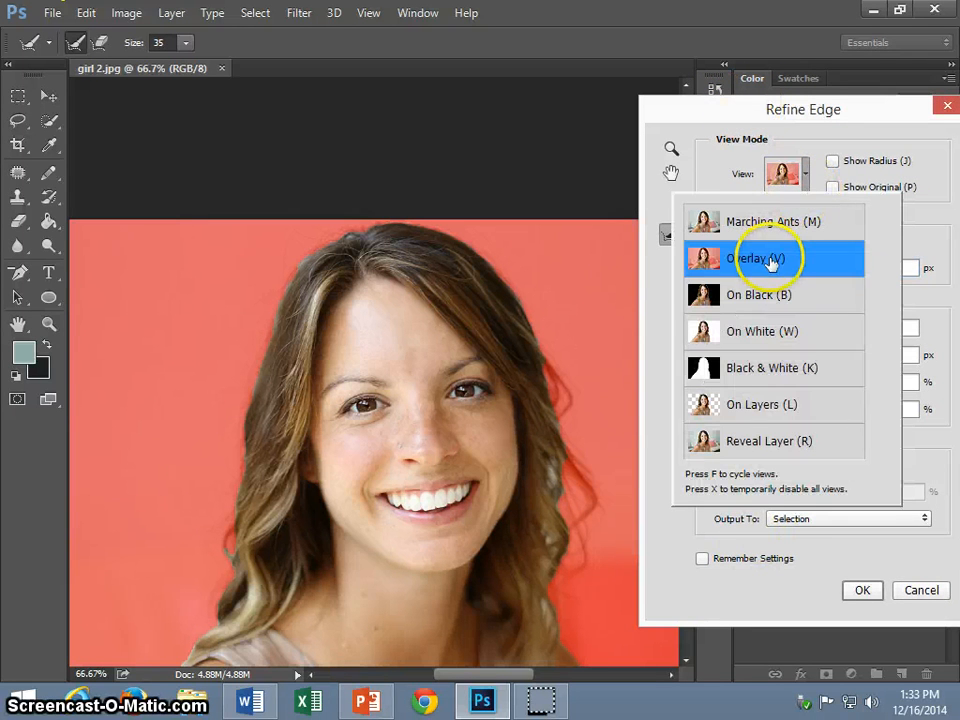
Step: Enable Smart Radius for edge detection and set the radius to 53.8 px
left_click(936, 242)
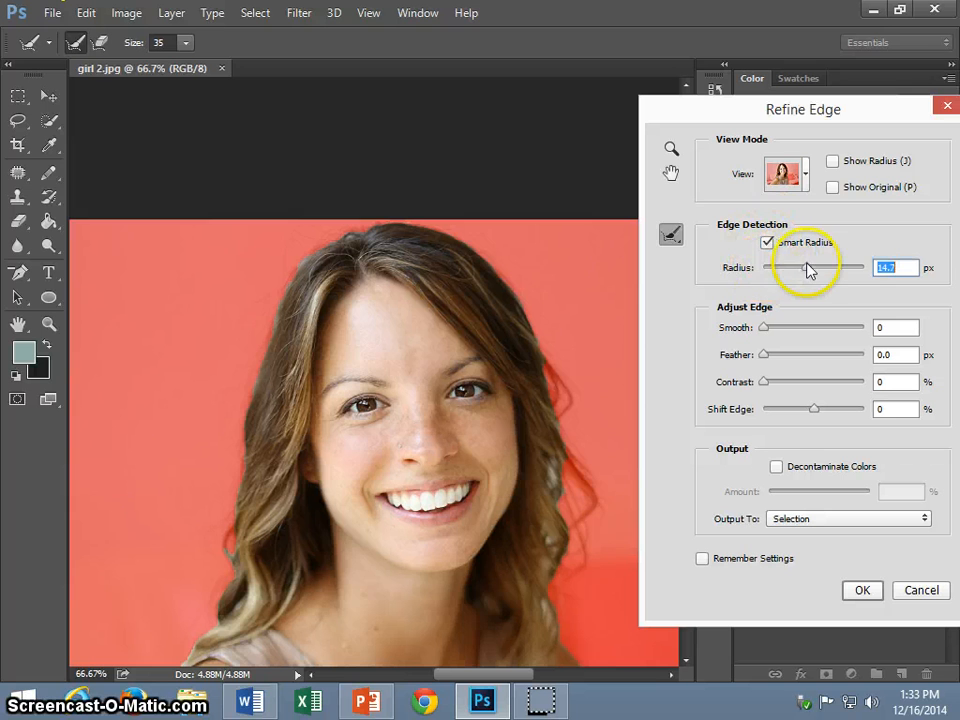
mouse_move(808, 268)
left_mouse_down()
mouse_move(834, 268)
mouse_move(820, 274)
left_mouse_up()
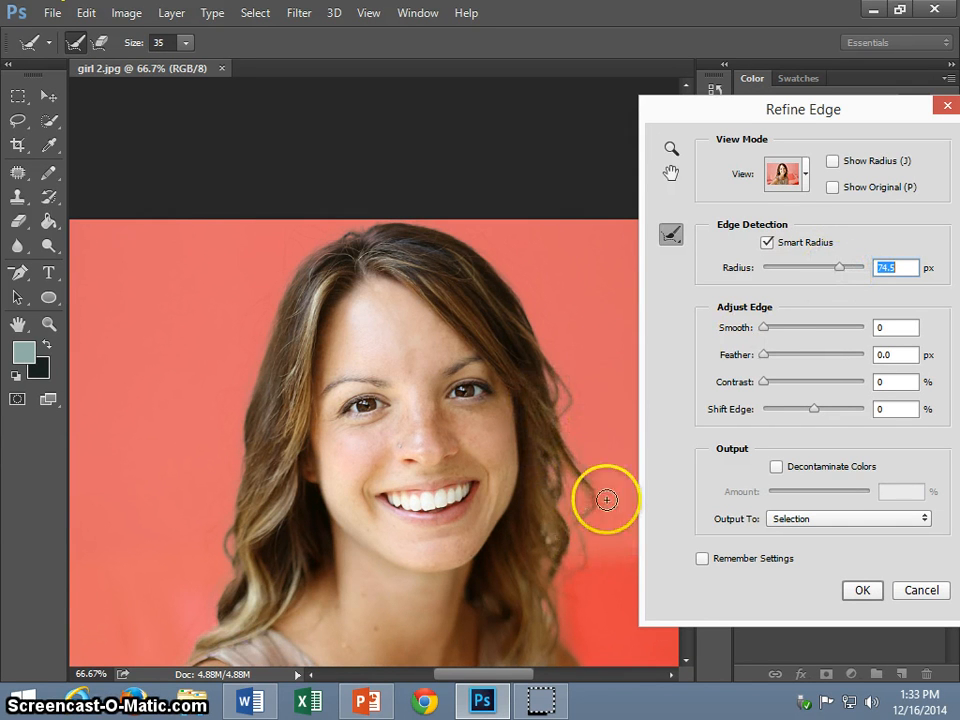
mouse_move(839, 268)
left_mouse_down()
mouse_move(807, 280)
mouse_move(828, 268)
mouse_move(824, 276)
left_mouse_up()
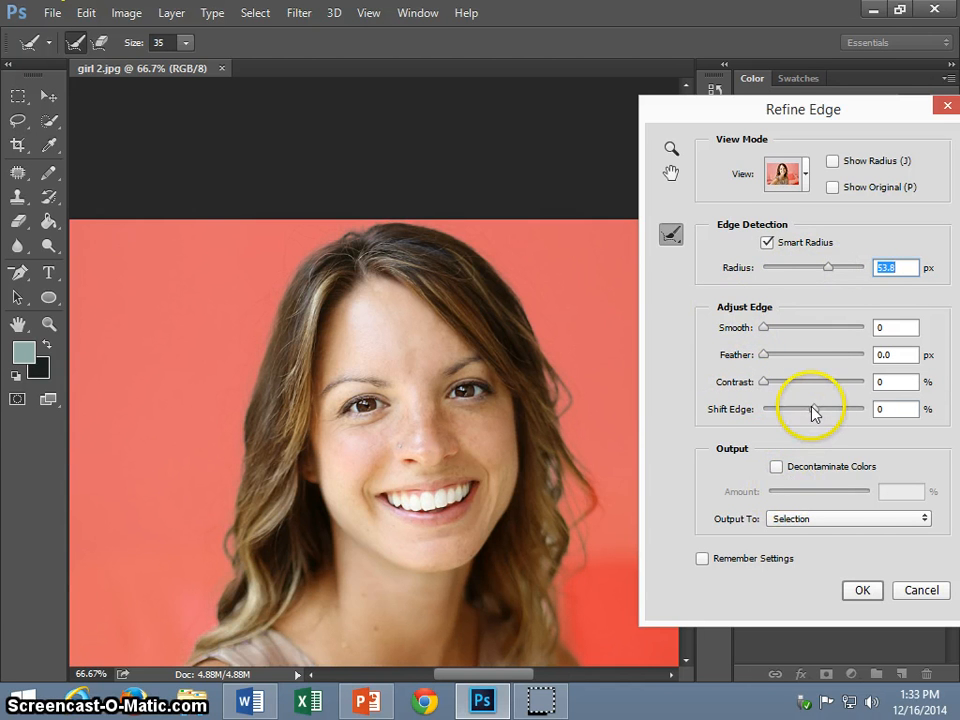
Step: Set Shift Edge to +33% and the edge detection radius to 67.7 px
left_click_drag(813, 409, 842, 408)
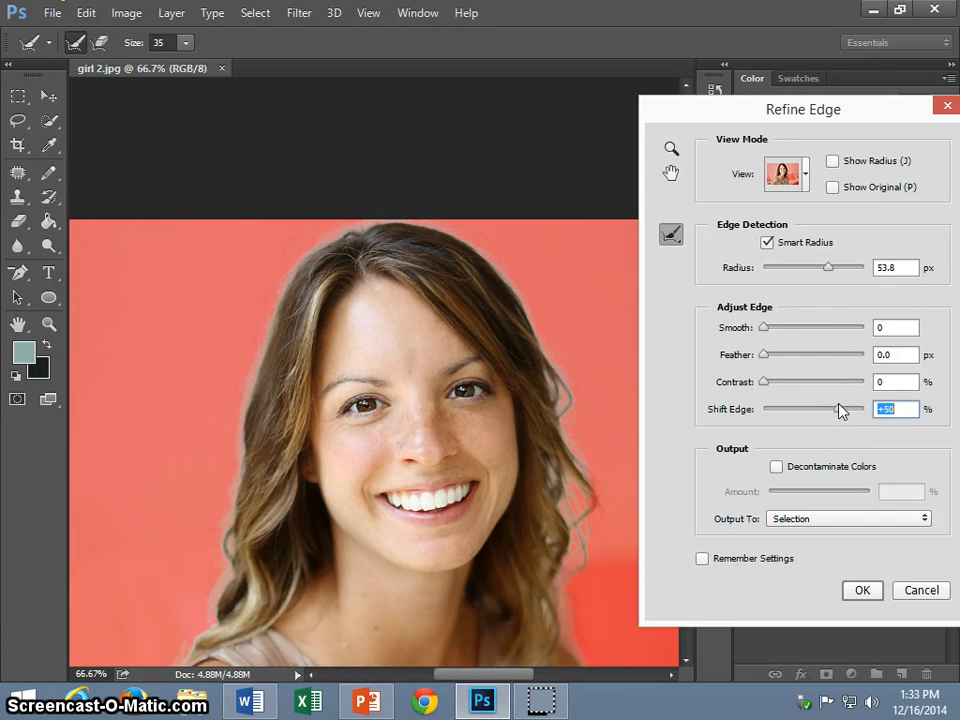
left_click(826, 270)
left_click_drag(830, 277, 831, 274)
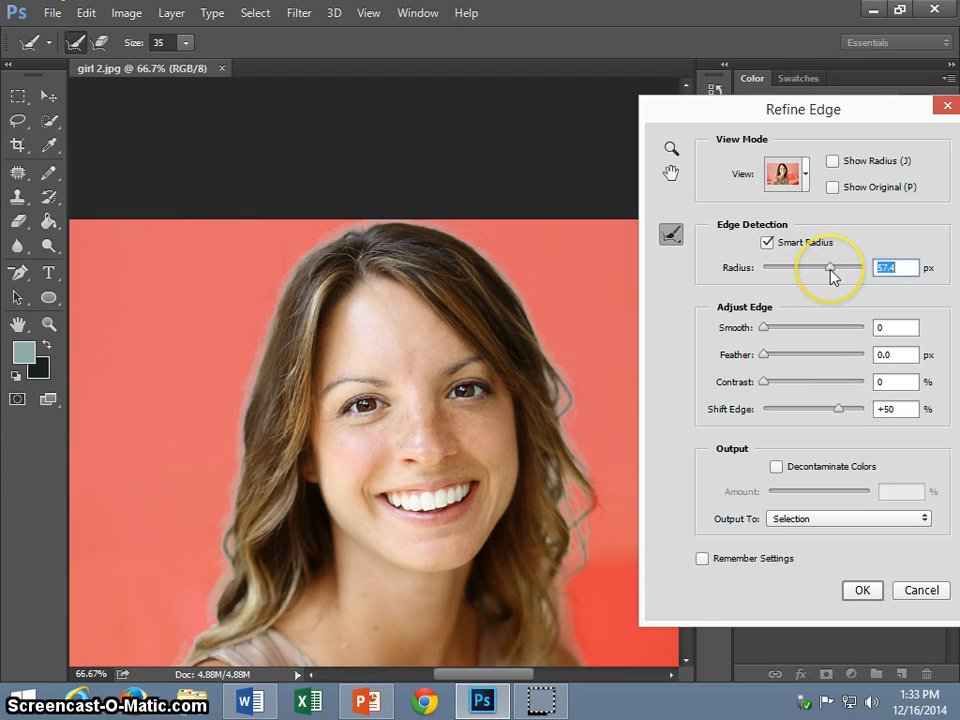
left_click_drag(842, 416, 831, 416)
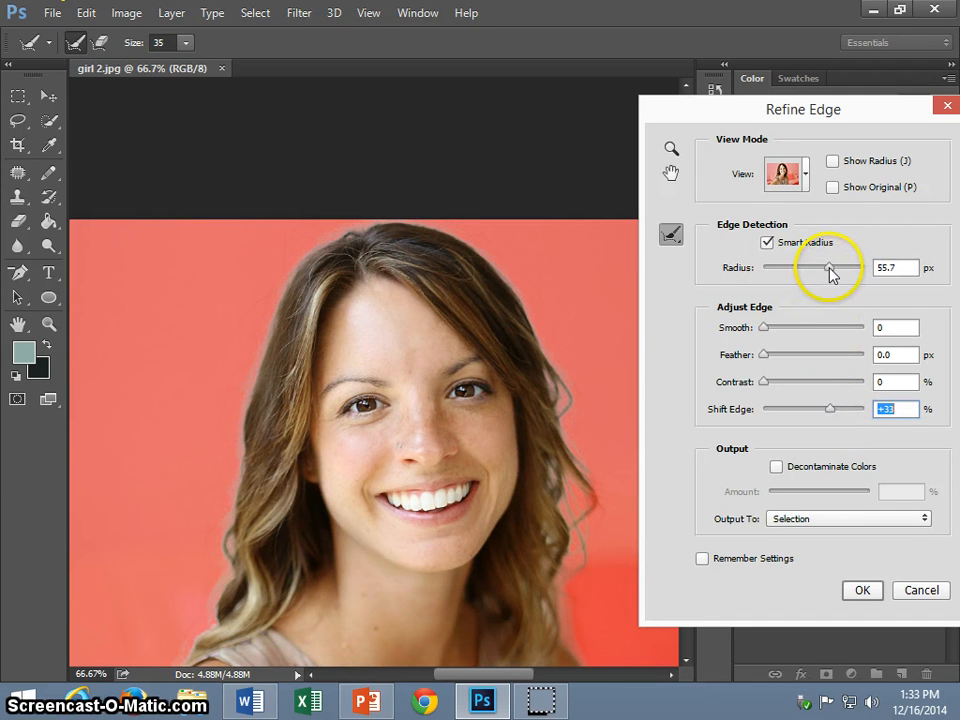
mouse_move(829, 275)
left_mouse_down()
mouse_move(820, 277)
mouse_move(837, 285)
left_mouse_up()
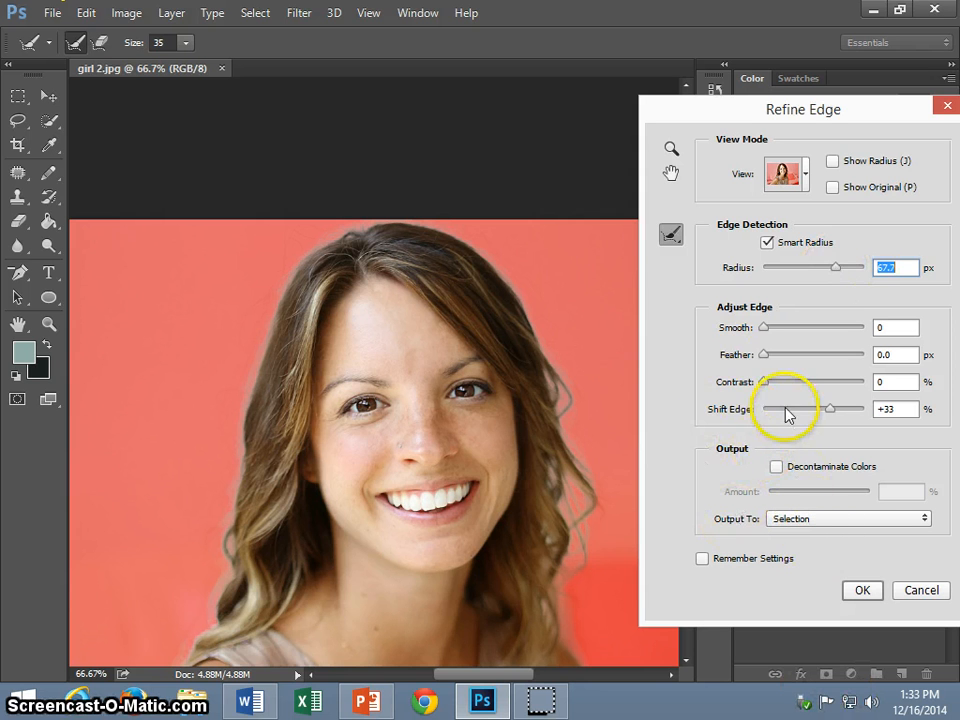
Step: Brush along the outer edge of the hair, from the crown to the loose curls, with the Refine Radius Tool at size 35
left_click(672, 236)
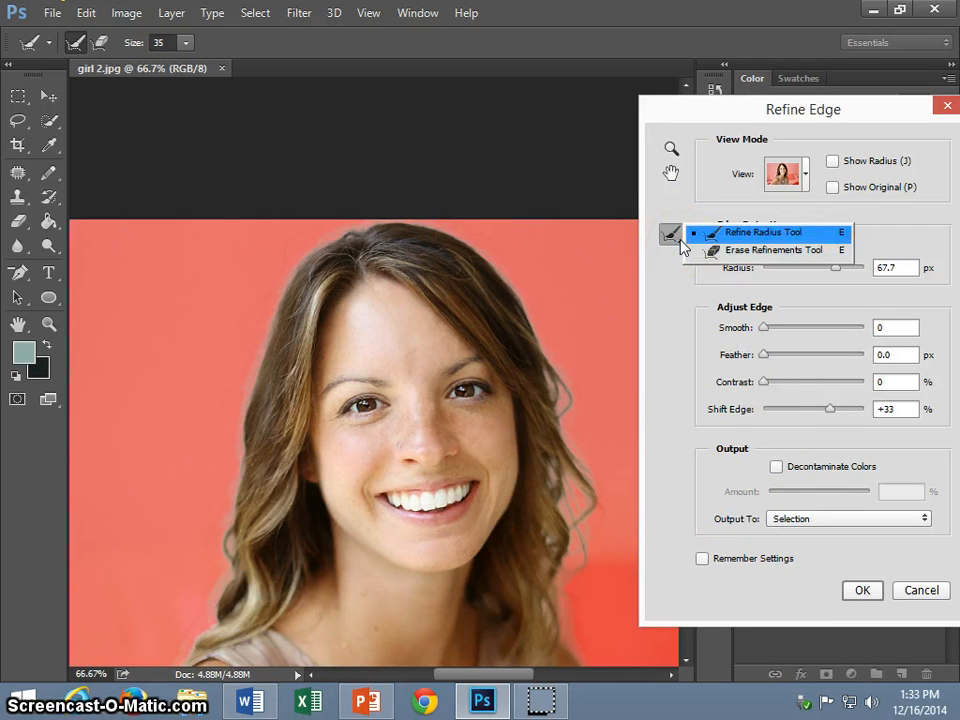
left_click(690, 234)
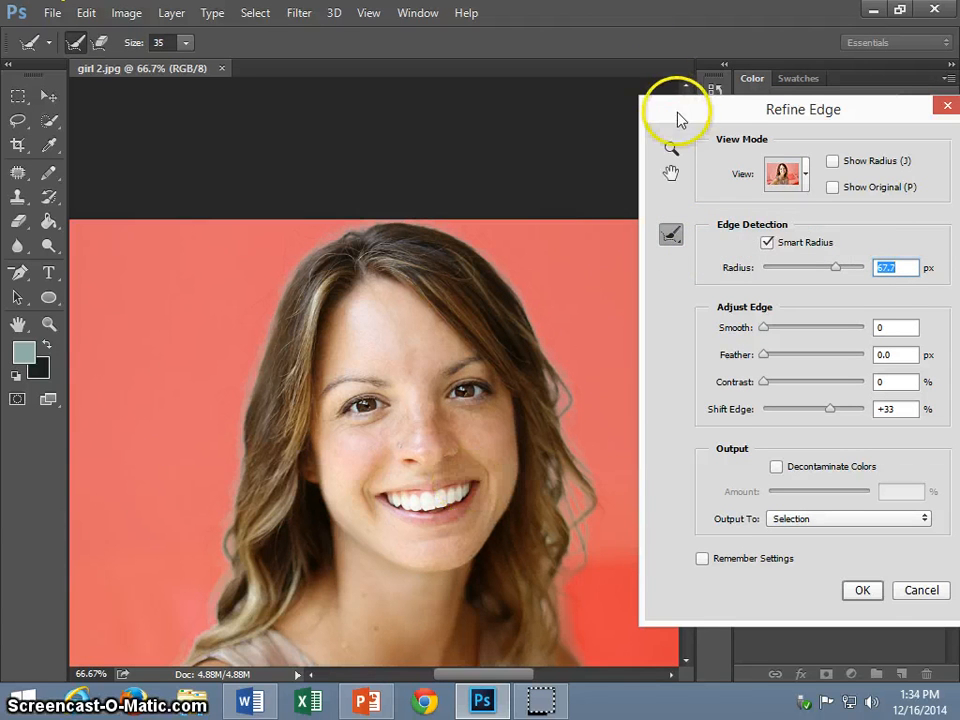
mouse_move(681, 117)
left_mouse_down()
mouse_move(677, 150)
mouse_move(650, 177)
mouse_move(866, 197)
mouse_move(873, 226)
left_mouse_up()
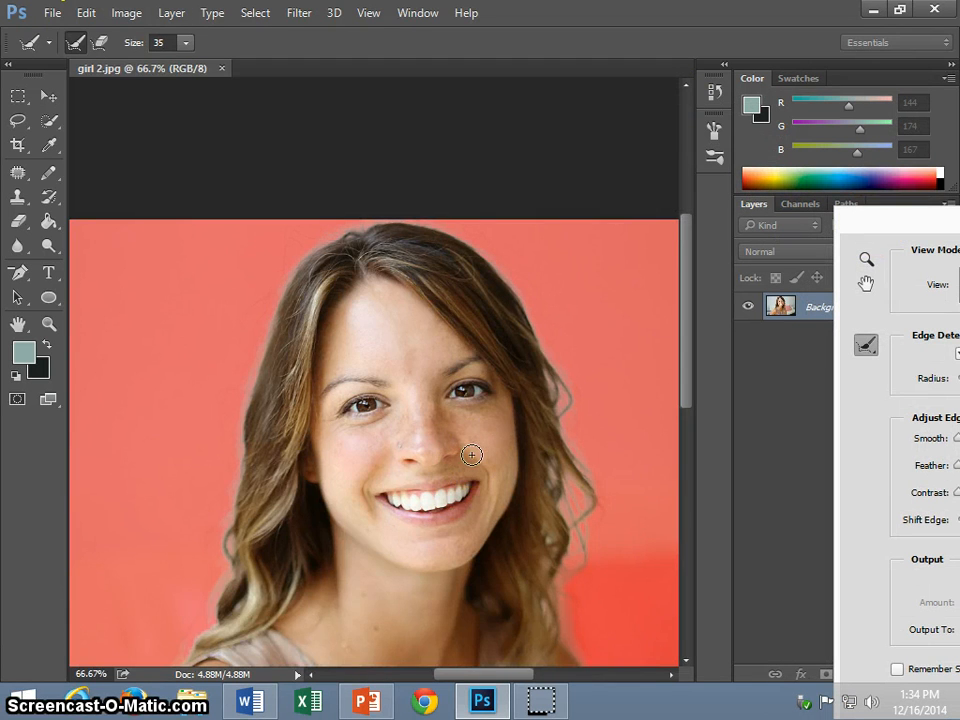
key("ctrl+plus")
key("ctrl+plus")
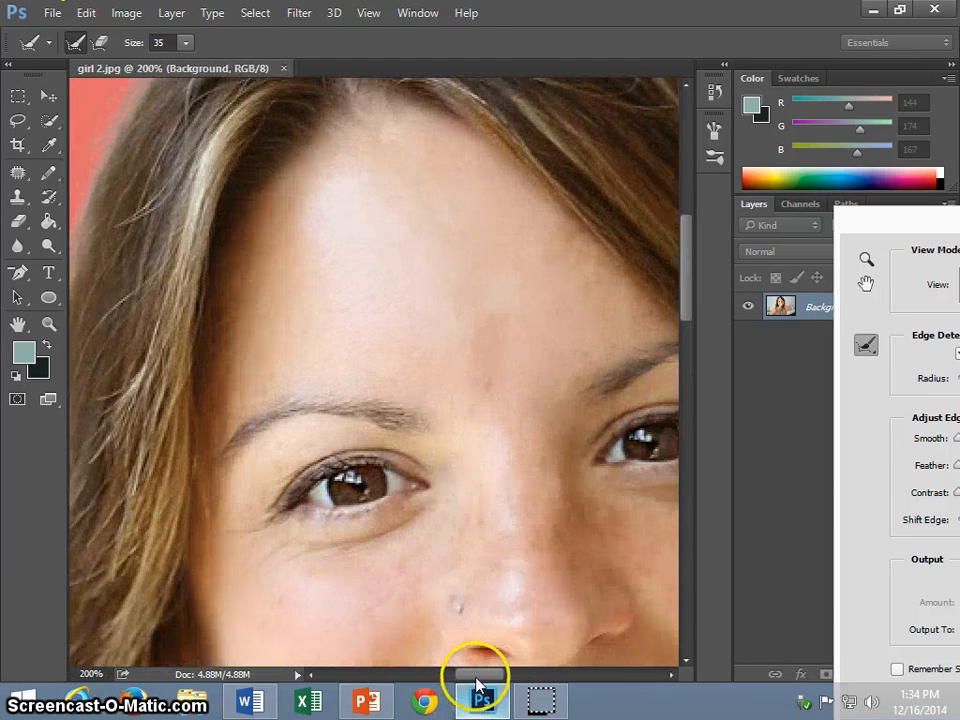
mouse_move(508, 671)
left_mouse_down()
mouse_move(502, 655)
mouse_move(530, 655)
mouse_move(502, 652)
left_mouse_up()
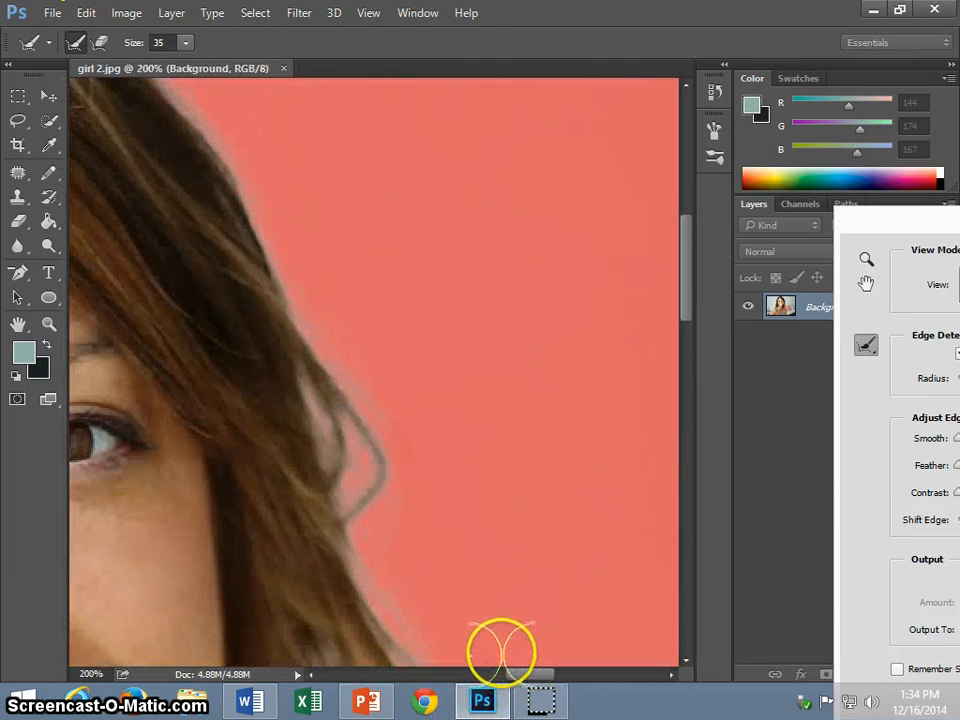
key("ctrl+minus")
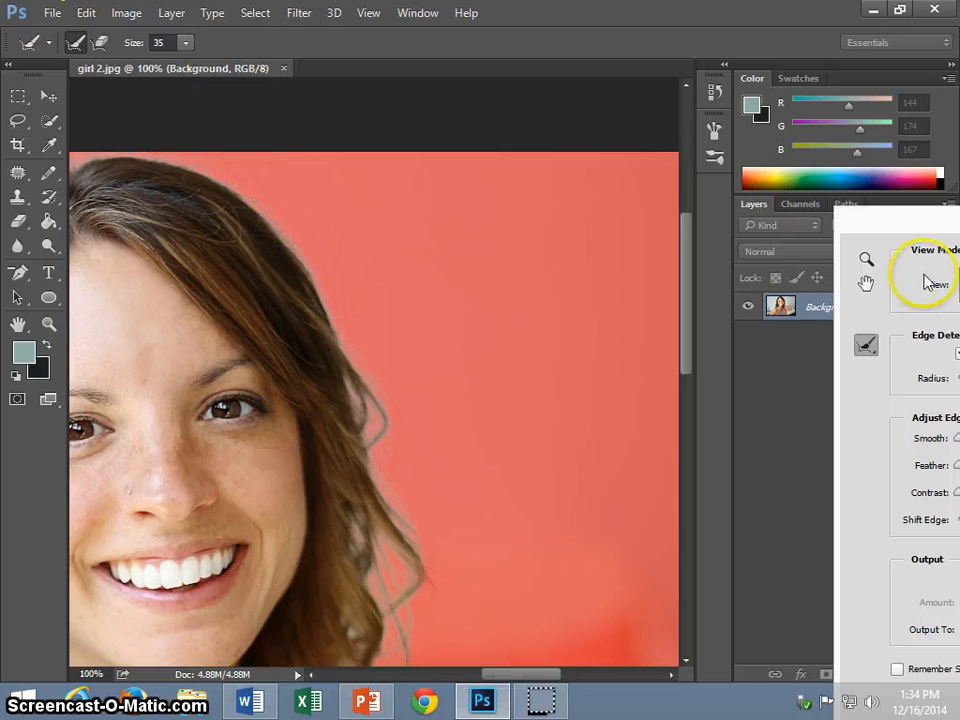
left_click(866, 346)
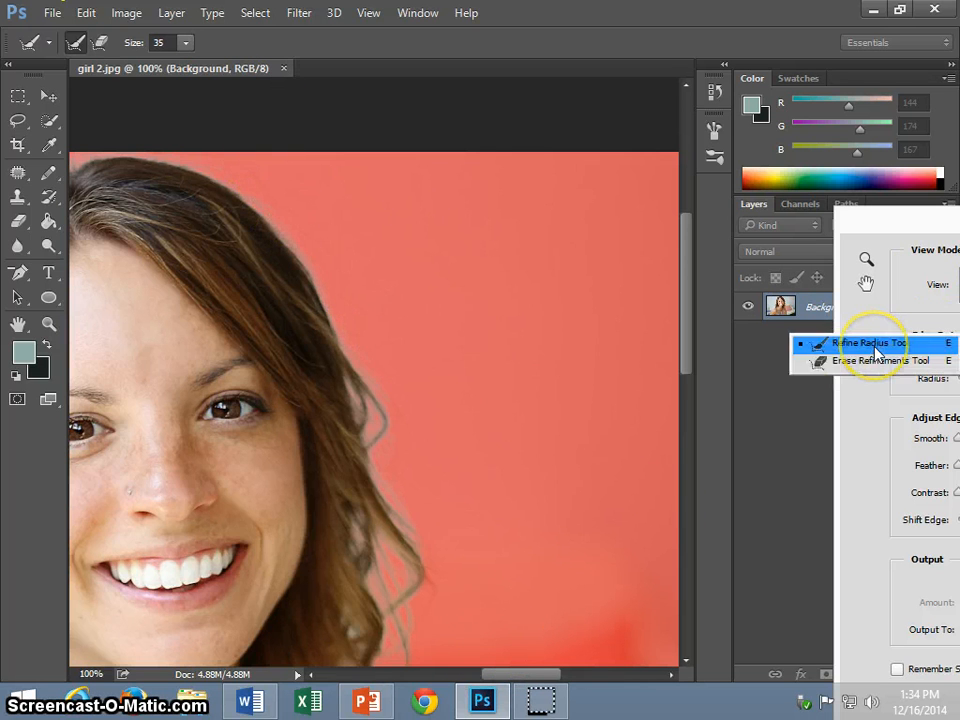
left_click(870, 343)
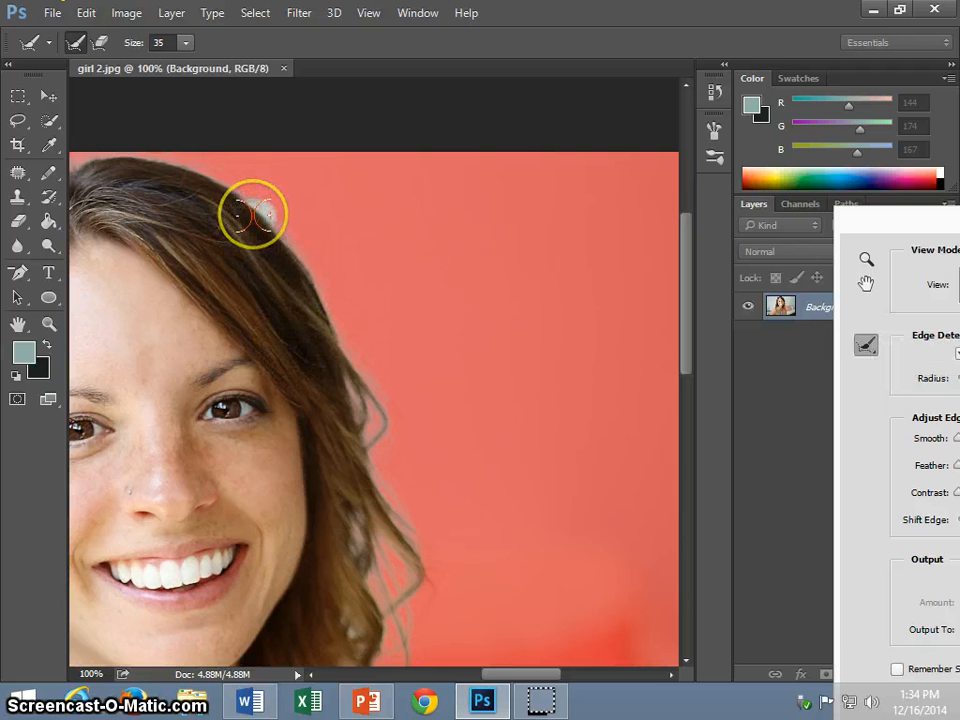
mouse_move(253, 214)
left_mouse_down()
mouse_move(159, 159)
mouse_move(122, 176)
mouse_move(125, 163)
left_mouse_up()
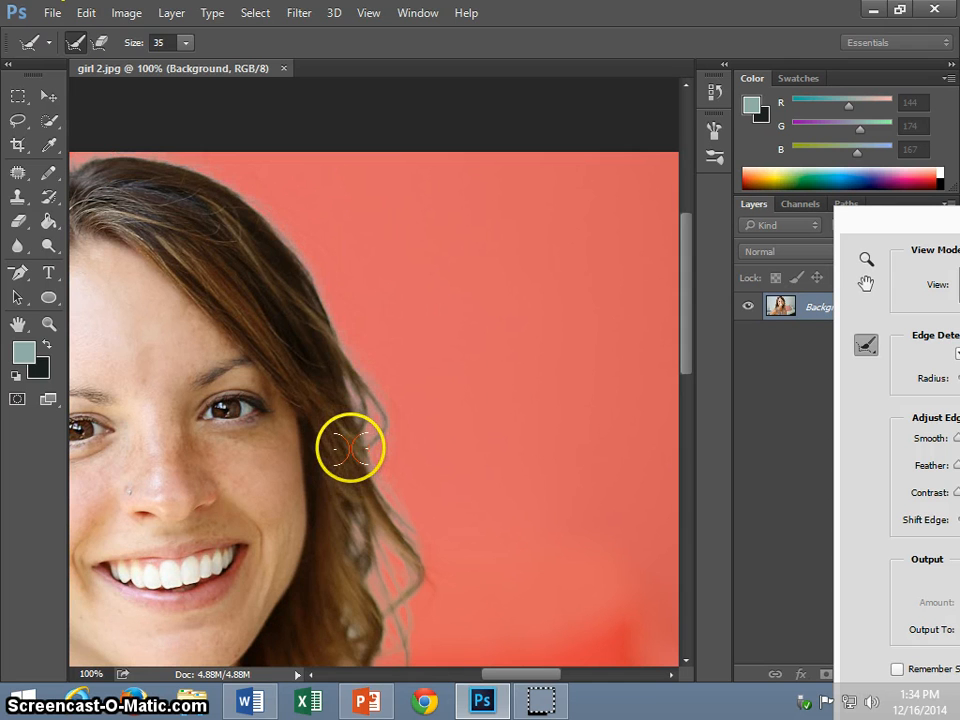
left_click_drag(322, 322, 321, 364)
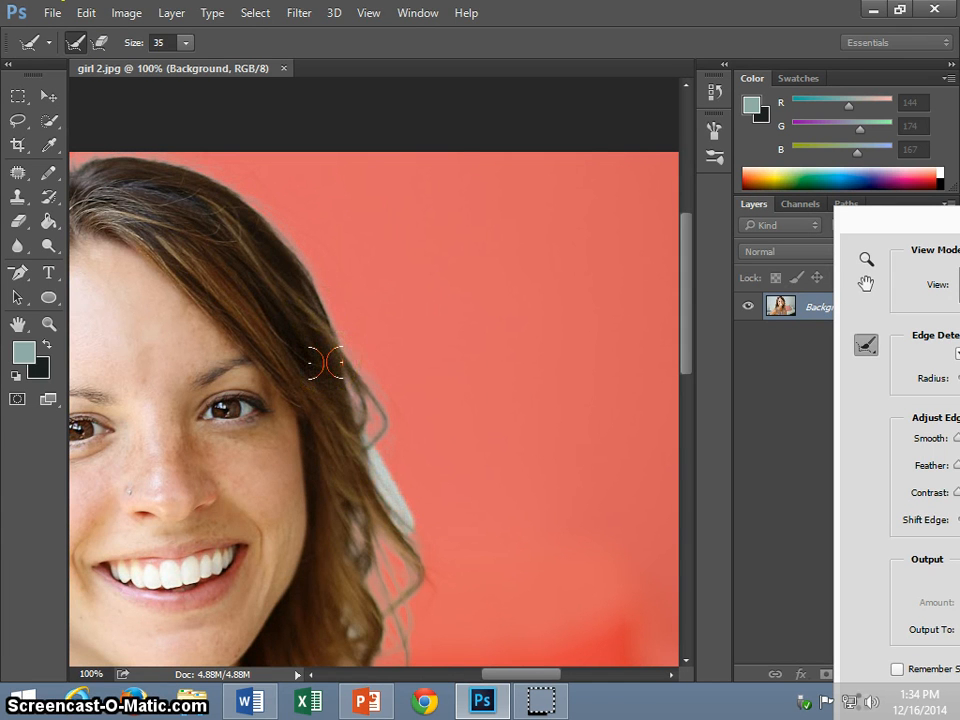
mouse_move(365, 624)
left_mouse_down()
mouse_move(420, 536)
mouse_move(212, 565)
mouse_move(367, 507)
mouse_move(353, 574)
mouse_move(327, 605)
mouse_move(341, 599)
mouse_move(362, 504)
mouse_move(407, 563)
mouse_move(686, 279)
left_mouse_up()
Step: Set the edge detection radius to 42.0 px and Shift Edge to +8%
left_click_drag(926, 219, 637, 191)
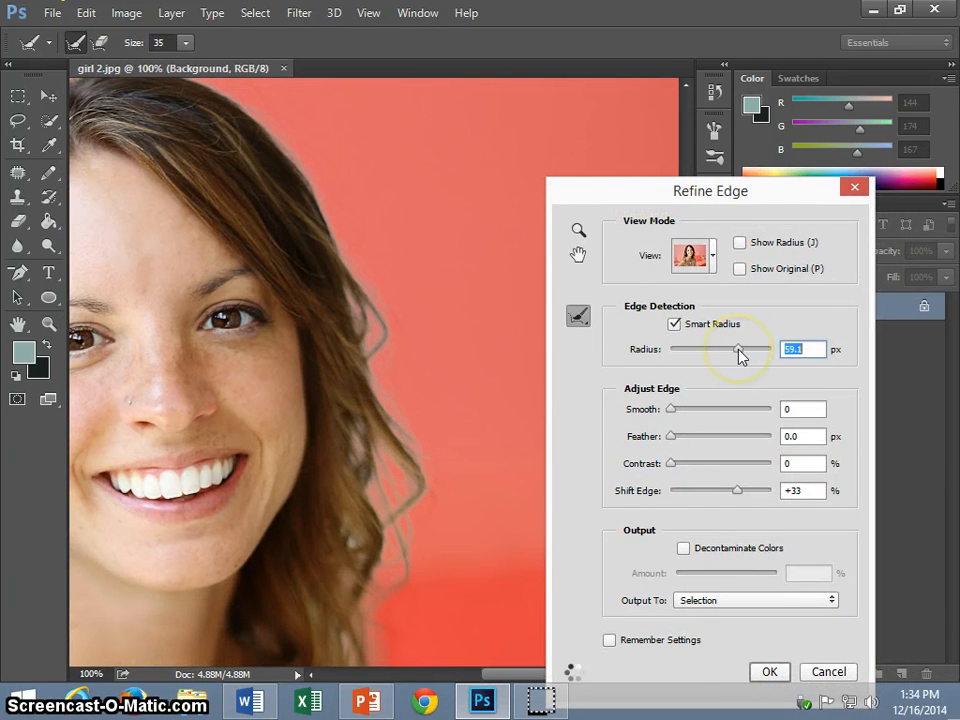
left_click(738, 350)
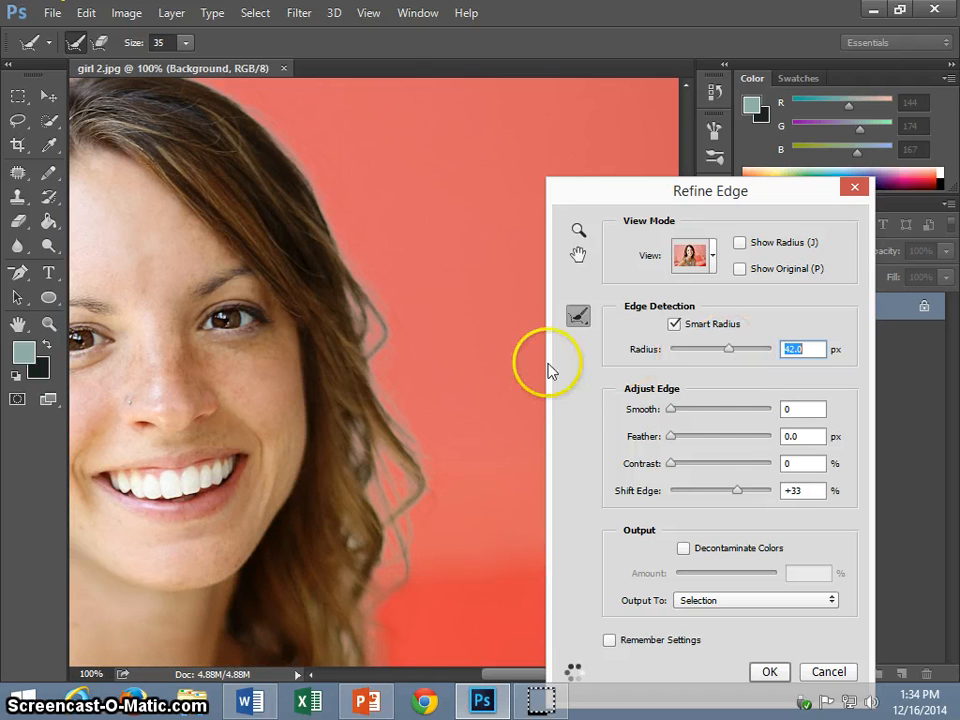
left_click_drag(741, 501, 729, 498)
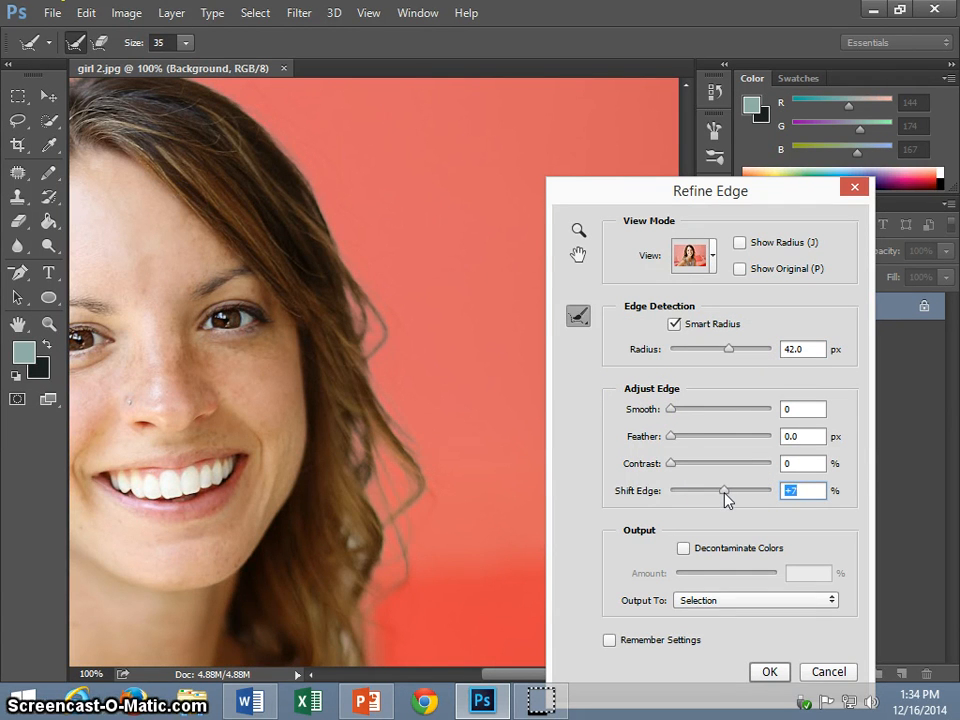
left_click_drag(724, 493, 726, 494)
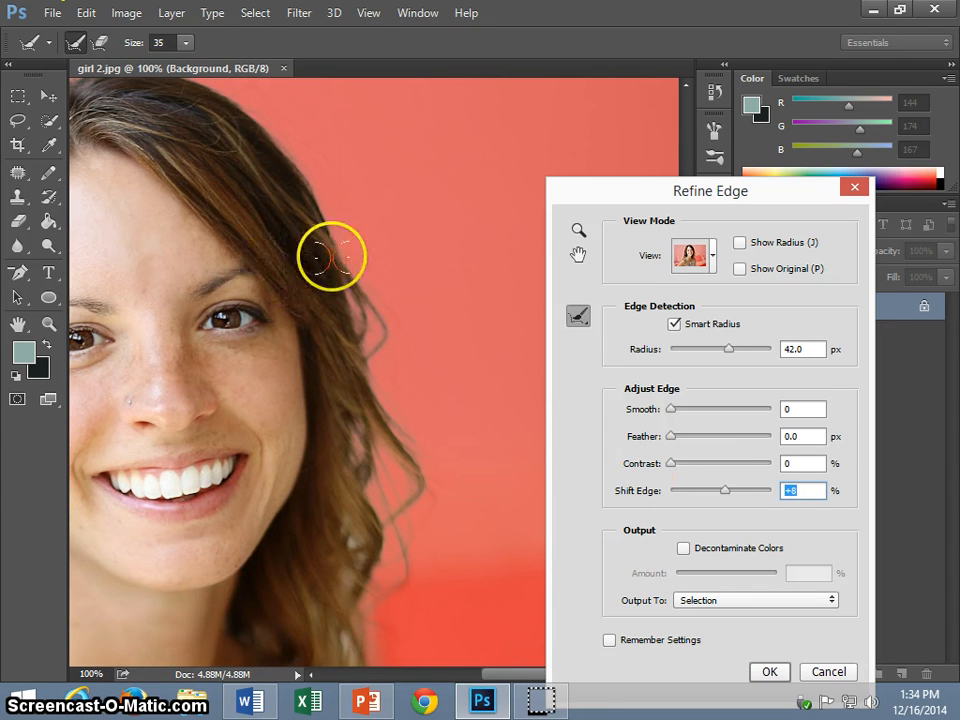
Step: Brush with the Refine Radius Tool along the hair edge and loose curls on the image's right side of the face
mouse_move(334, 258)
left_mouse_down()
mouse_move(373, 307)
mouse_move(383, 354)
mouse_move(343, 386)
left_mouse_up()
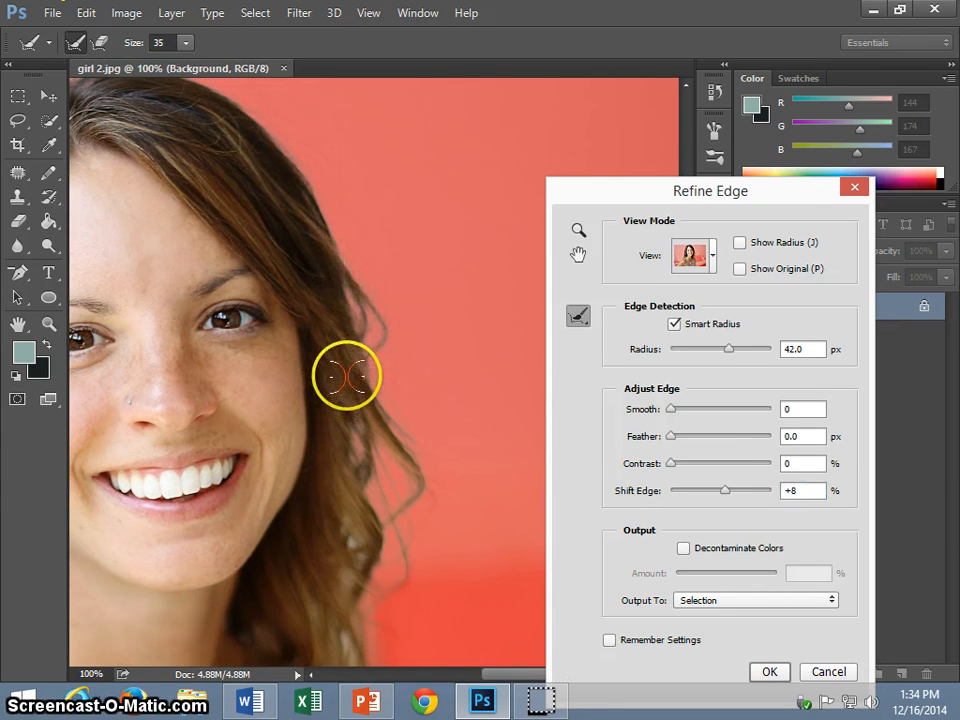
mouse_move(332, 257)
left_mouse_down()
mouse_move(377, 297)
mouse_move(358, 376)
left_mouse_up()
mouse_move(362, 440)
left_mouse_down()
mouse_move(343, 516)
mouse_move(373, 542)
mouse_move(393, 583)
left_mouse_up()
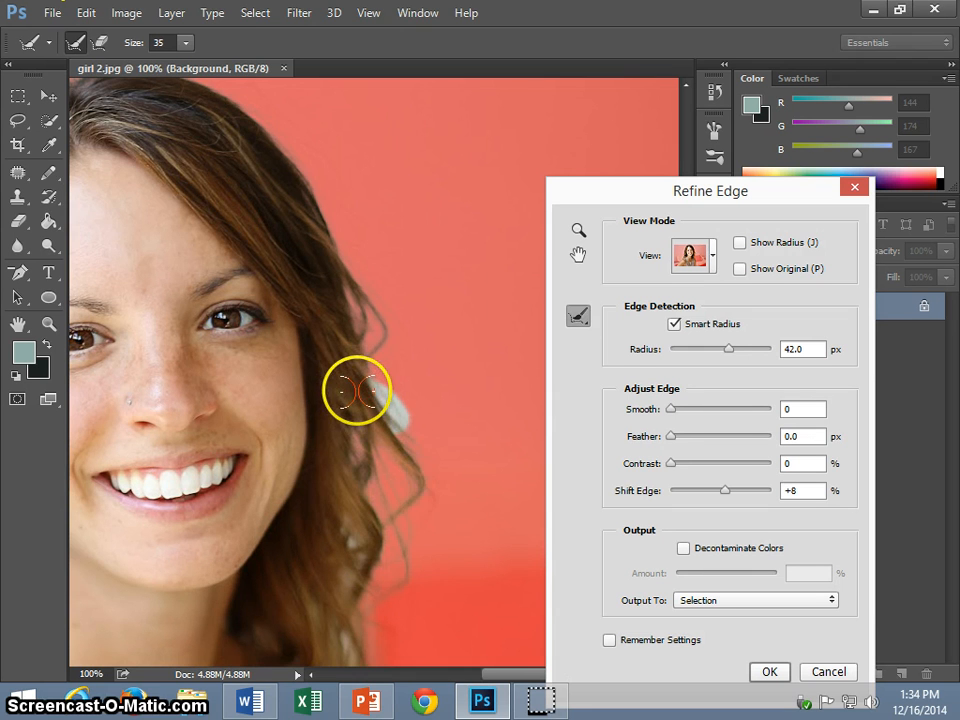
Step: Refine the edge of the lower curls above the shoulder on the image's left side with the Refine Radius Tool
scroll(465, 443, "down", 3)
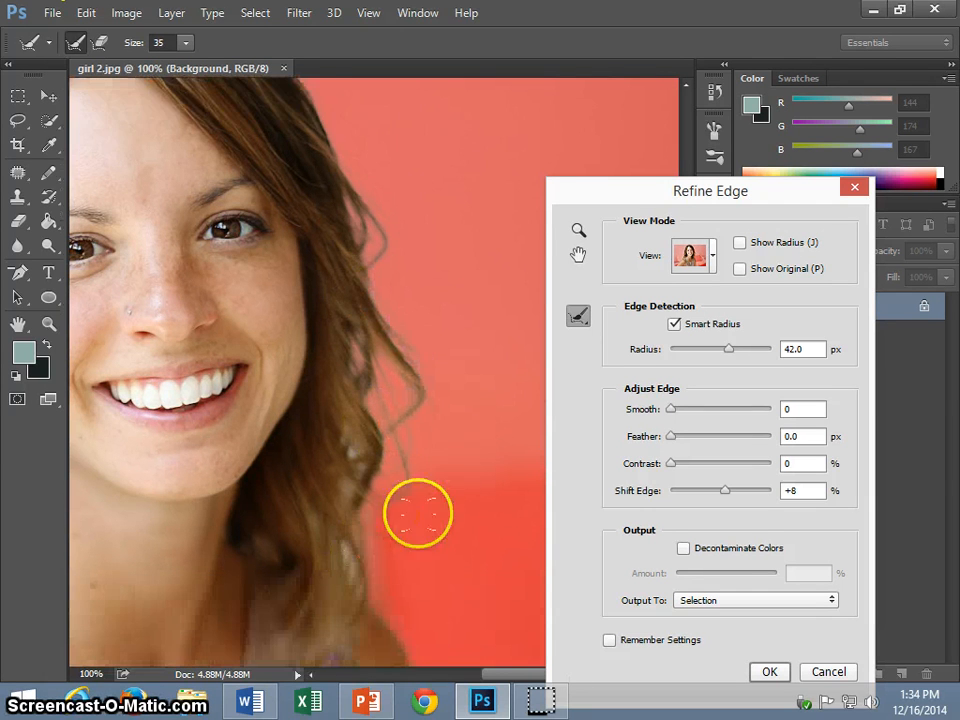
scroll(398, 517, "down", 3)
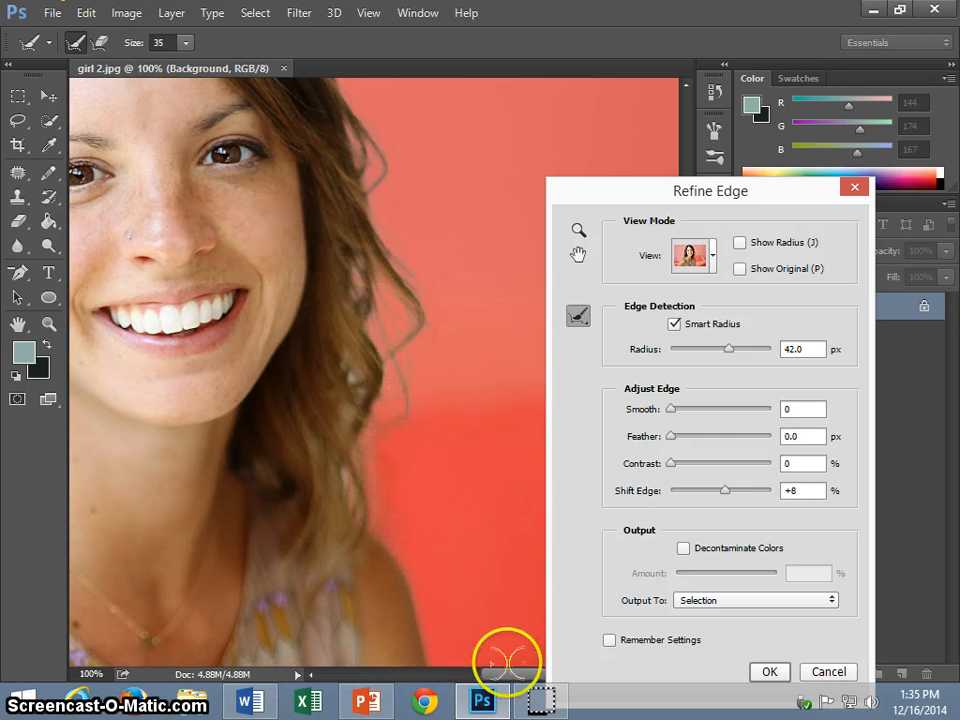
left_click_drag(520, 680, 470, 679)
left_click_drag(262, 422, 218, 474)
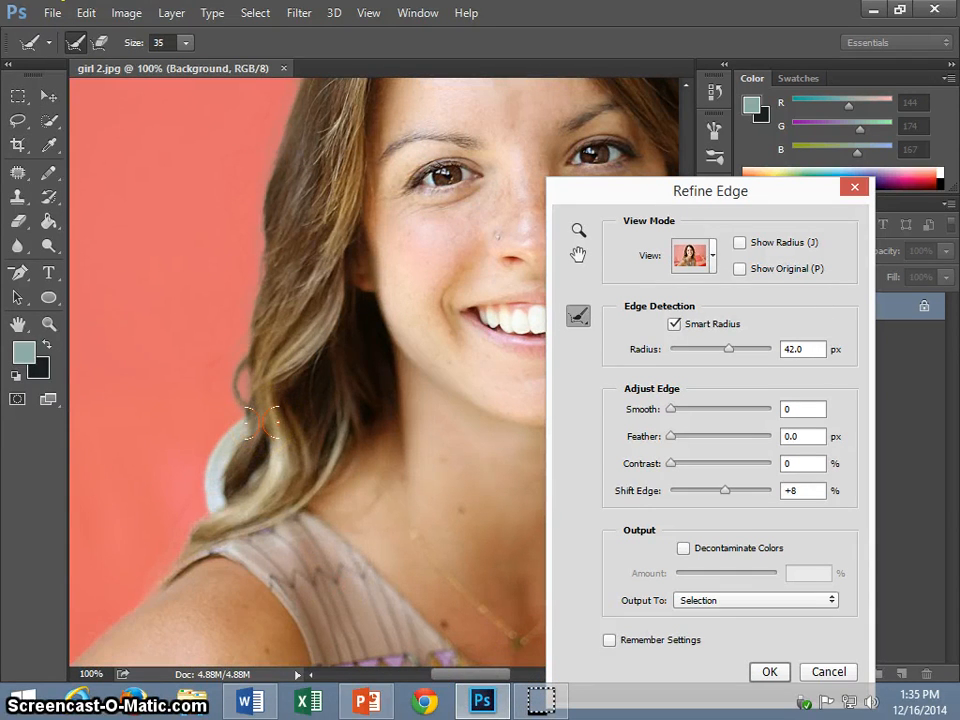
left_click_drag(182, 534, 168, 566)
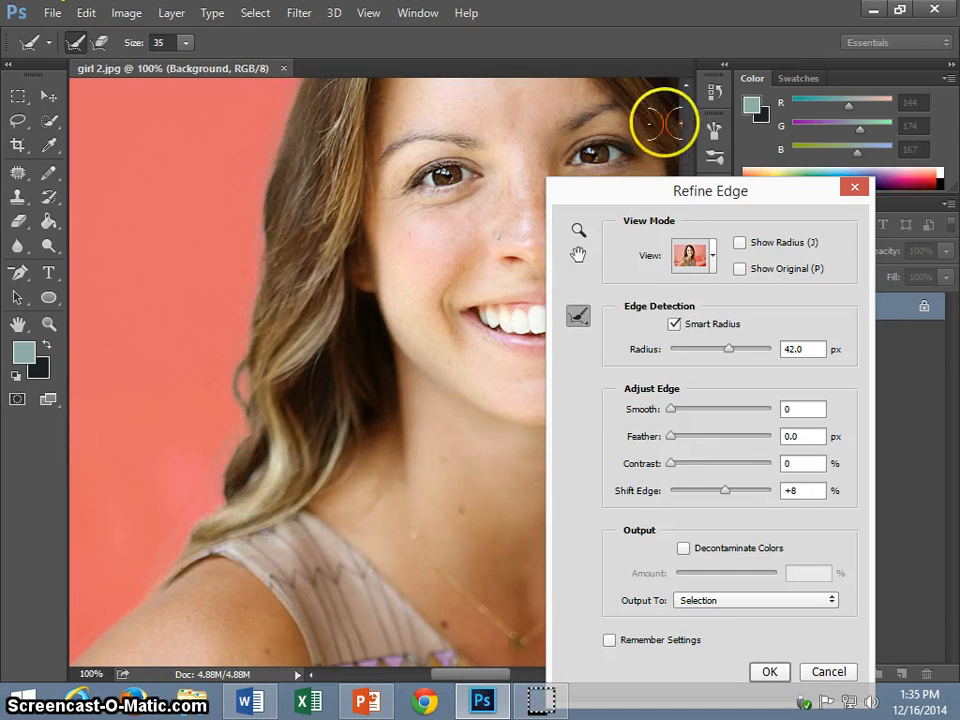
Step: Brush the Refine Radius Tool along the outer hair edge across the crown of the head
scroll(686, 88, "up", 6)
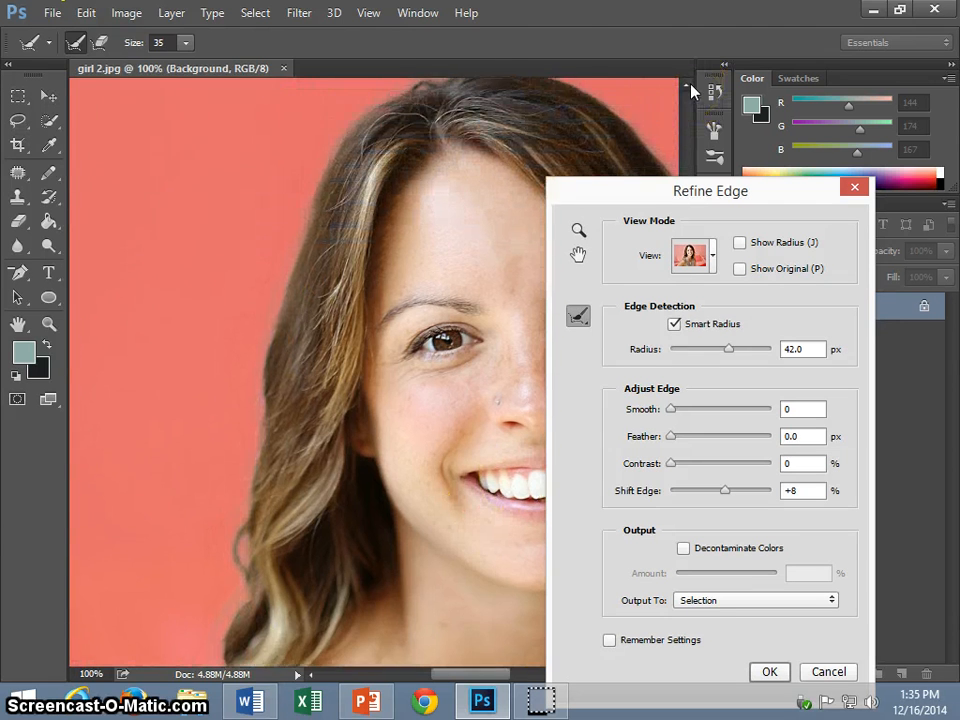
mouse_move(445, 103)
left_mouse_down()
mouse_move(396, 135)
mouse_move(402, 140)
left_mouse_up()
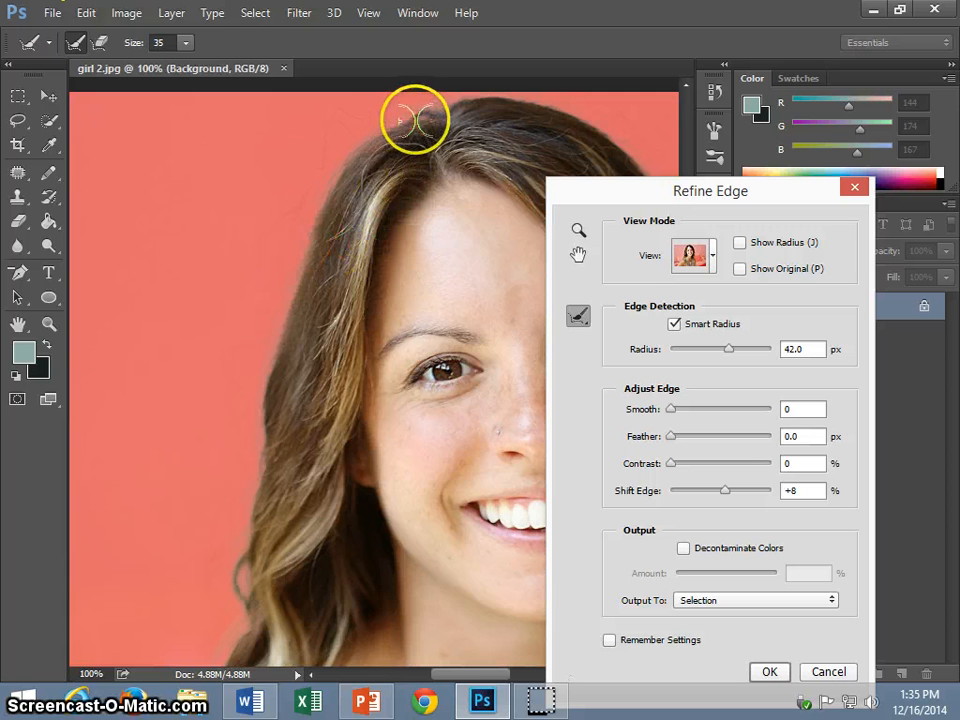
left_click_drag(415, 119, 577, 129)
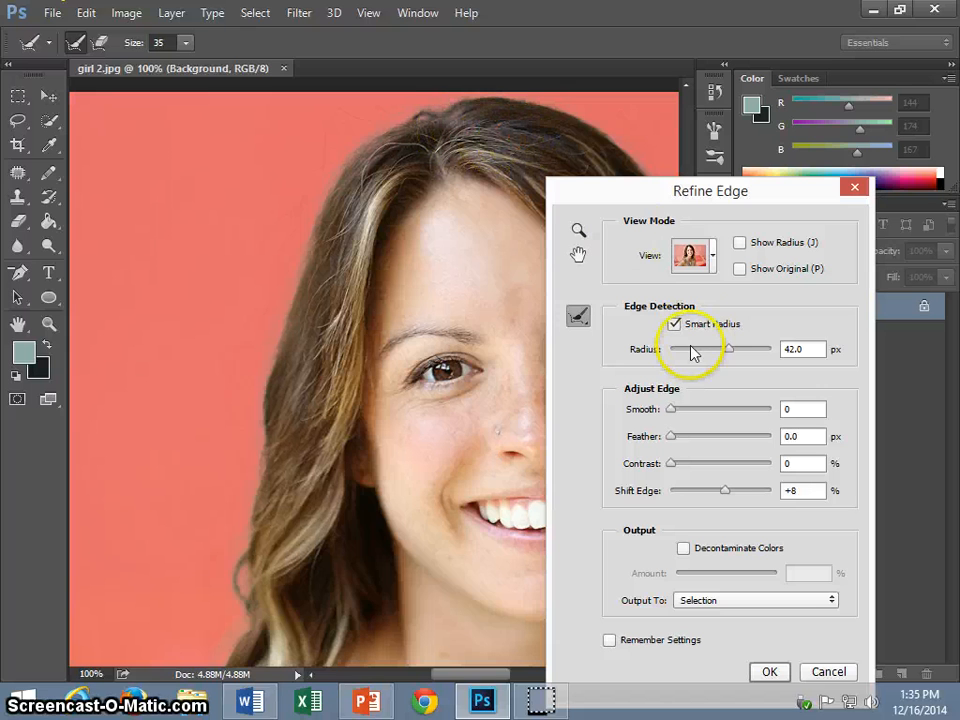
Step: Erase edge refinements with the Erase Refinements Tool inside the hair at the crown and down its upper-left side
left_click(578, 317)
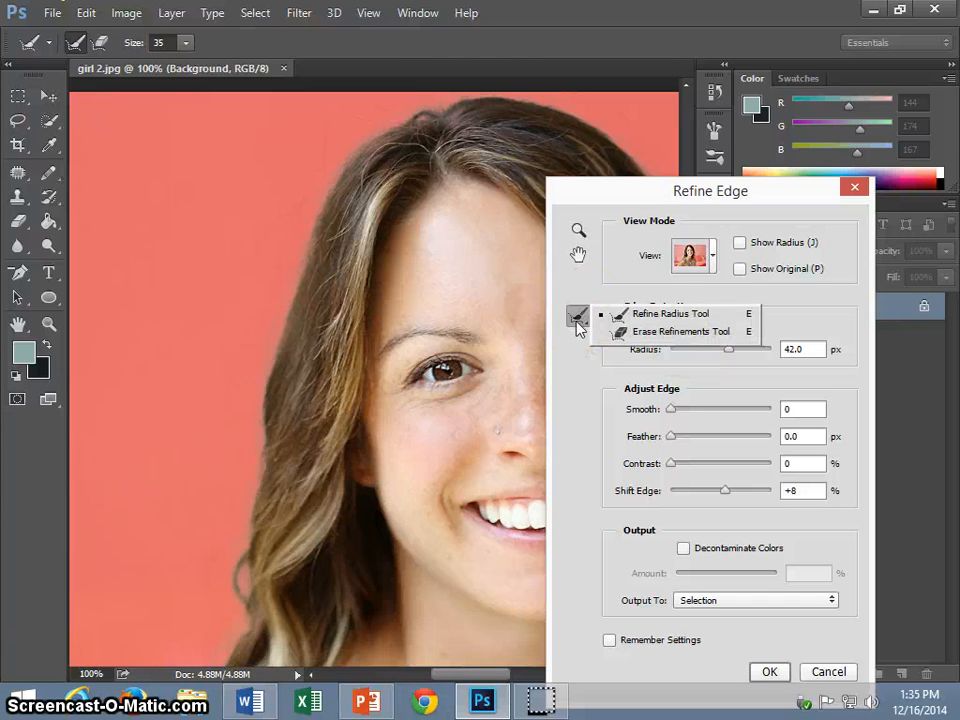
left_click(648, 333)
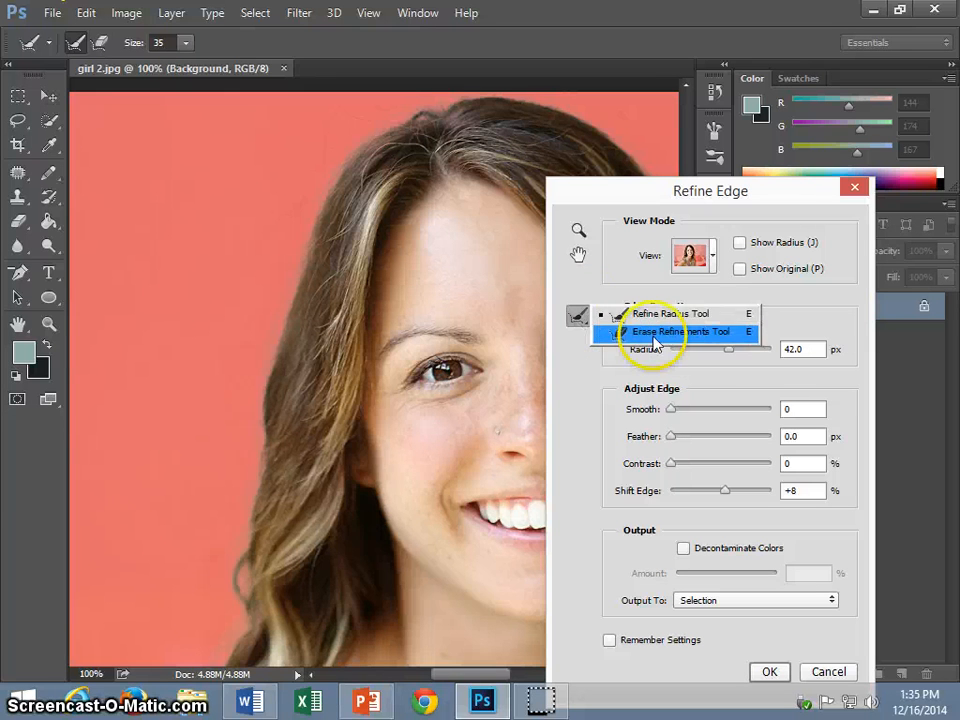
mouse_move(413, 152)
left_mouse_down()
mouse_move(422, 159)
mouse_move(521, 118)
mouse_move(503, 118)
left_mouse_up()
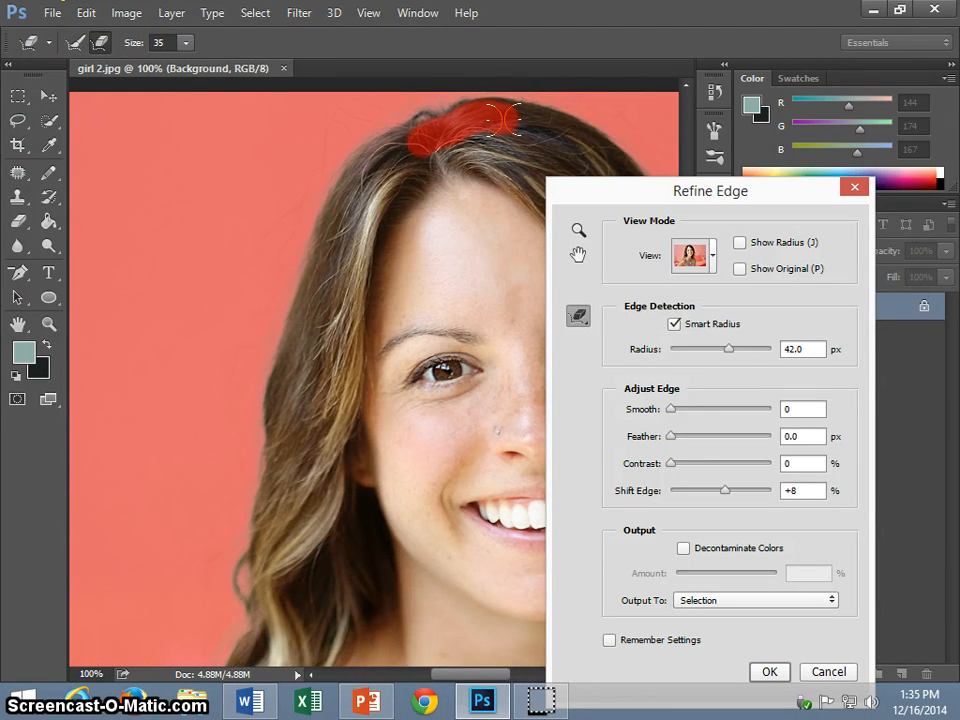
left_click_drag(425, 141, 402, 146)
mouse_move(502, 120)
left_mouse_down()
mouse_move(332, 279)
mouse_move(396, 146)
mouse_move(407, 154)
left_mouse_up()
left_click(407, 141)
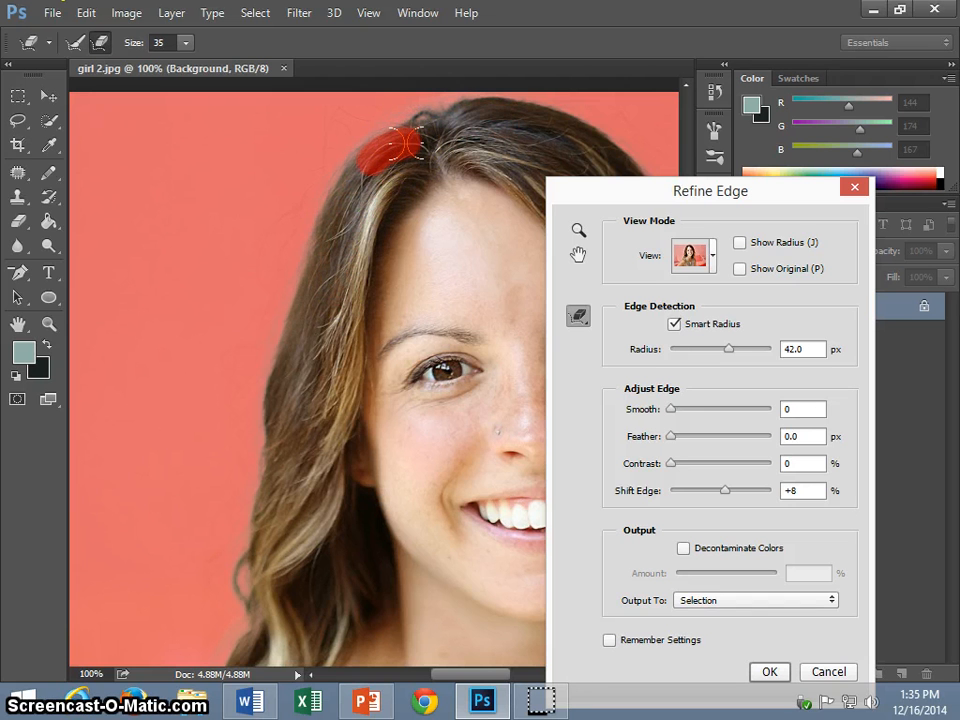
left_click_drag(338, 228, 332, 287)
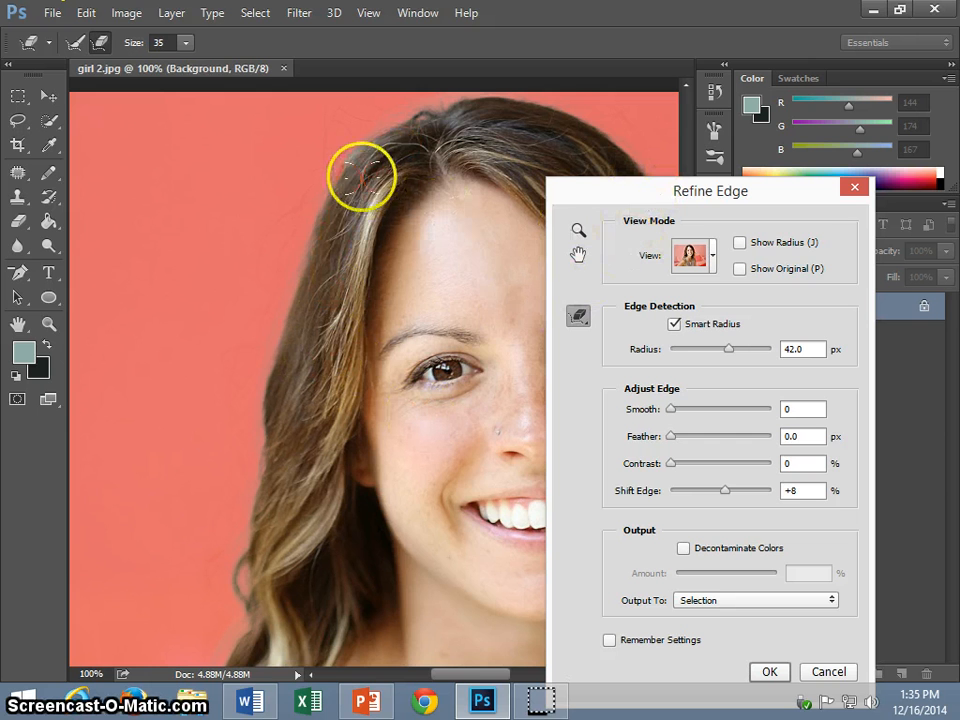
left_click_drag(360, 167, 338, 205)
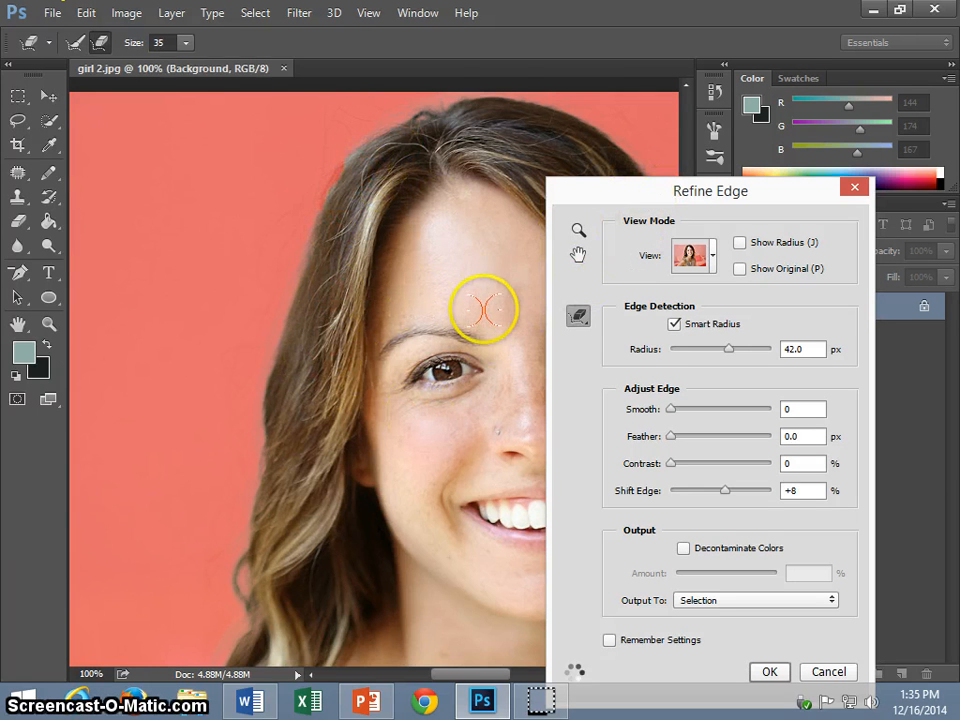
Step: Repaint the outer hair edge on the head's upper-left side with the Refine Radius Tool
left_click(578, 318)
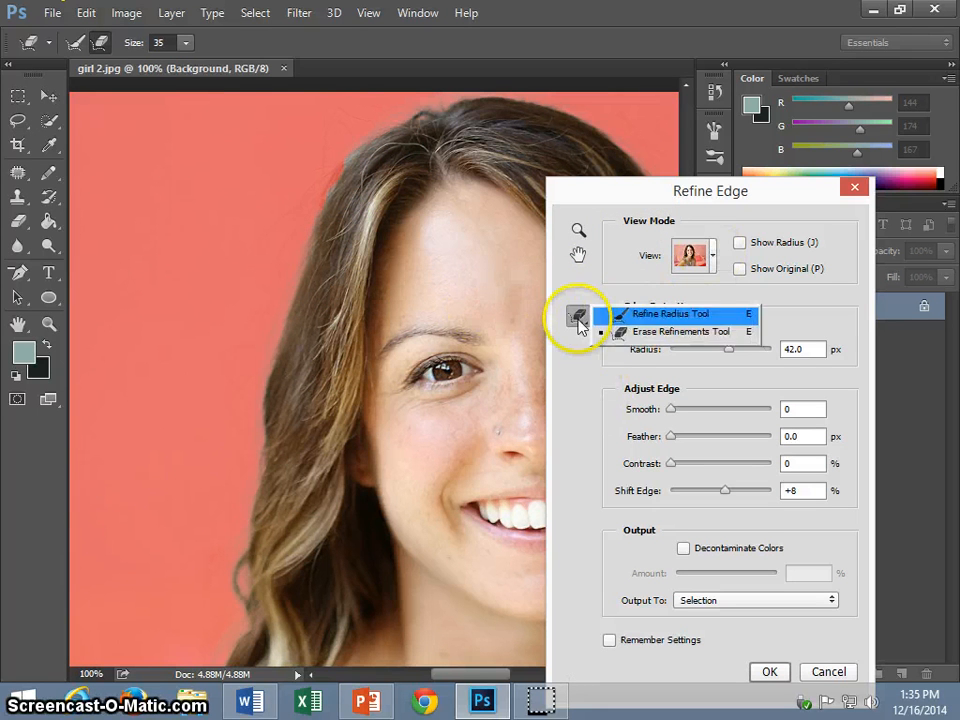
left_click(640, 320)
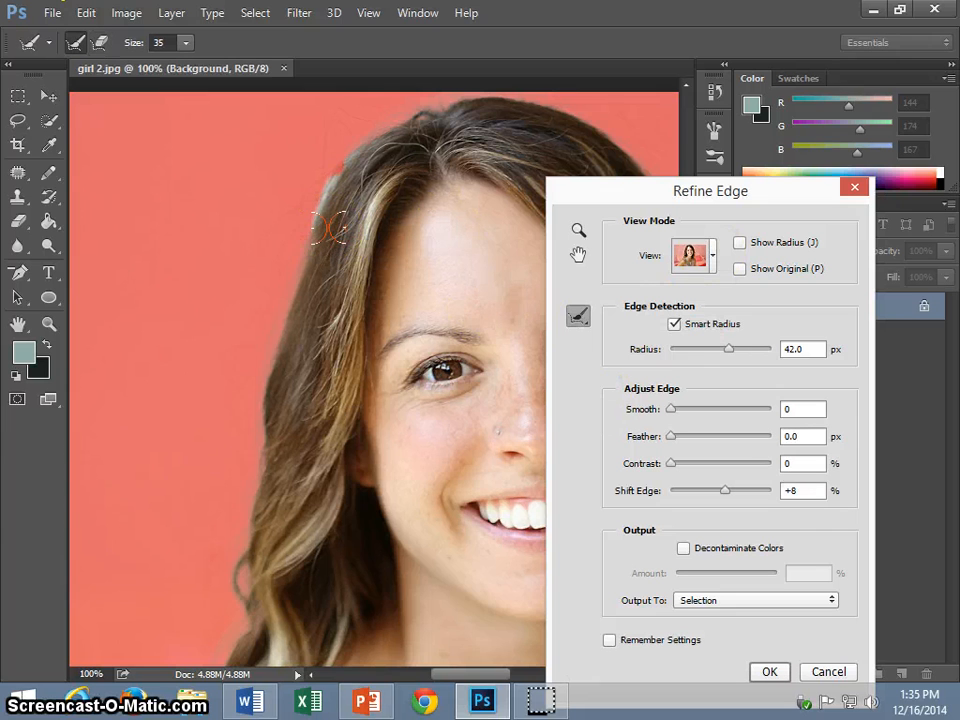
mouse_move(330, 228)
left_mouse_down()
mouse_move(294, 305)
mouse_move(276, 398)
mouse_move(316, 268)
left_mouse_up()
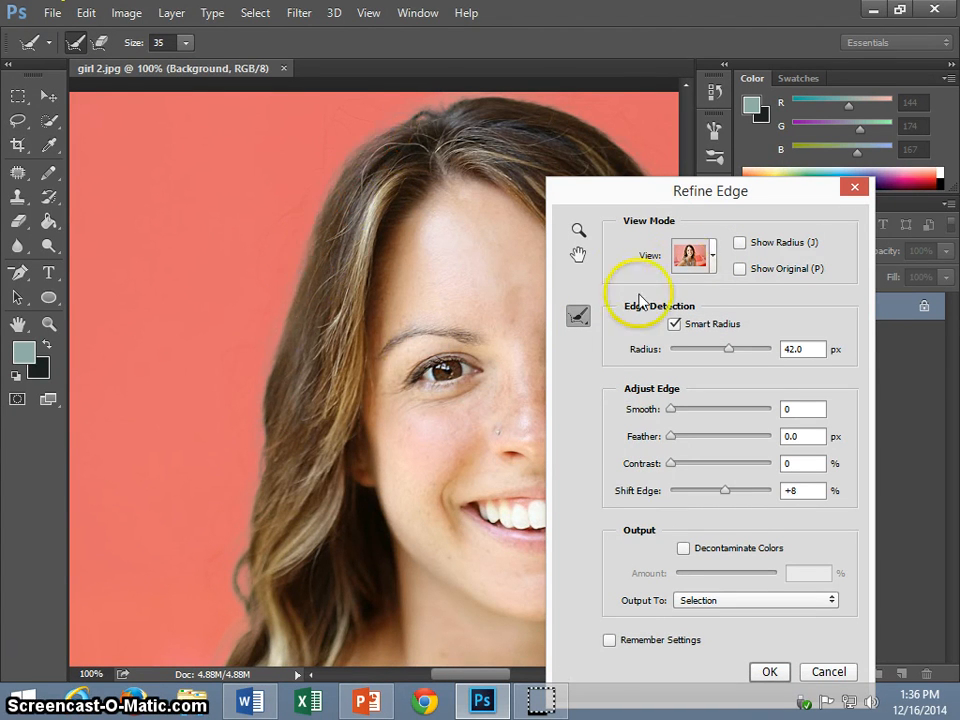
Step: Erase refinements inside the hair from the upper-left side up to the parting with the Erase Refinements Tool
left_click(578, 316)
left_click(640, 330)
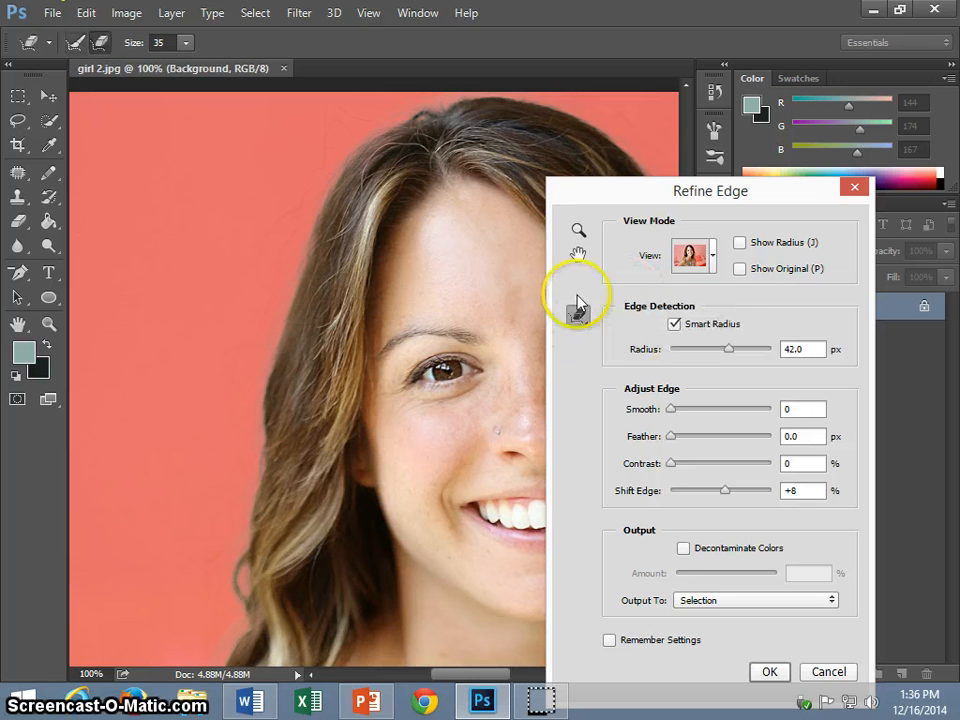
left_click_drag(340, 242, 366, 178)
mouse_move(366, 178)
left_mouse_down()
mouse_move(340, 242)
mouse_move(452, 150)
mouse_move(428, 146)
left_mouse_up()
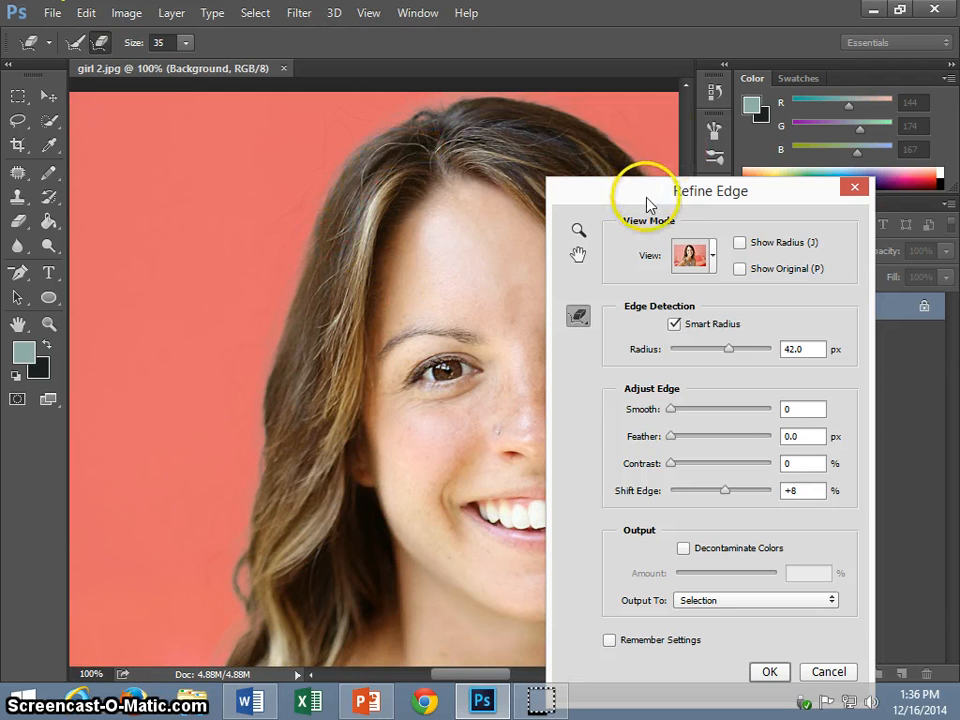
Step: Set the Refine Radius Tool to size 6 and trace the thin loose strands and curls on the image's right side
left_click_drag(637, 195, 90, 275)
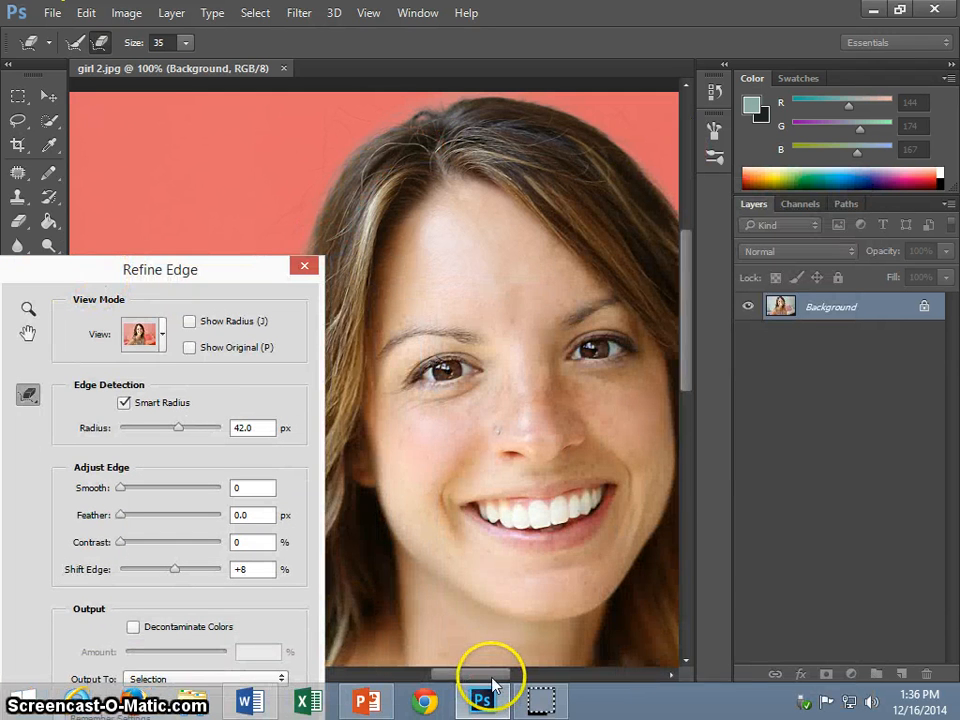
left_click_drag(491, 676, 515, 681)
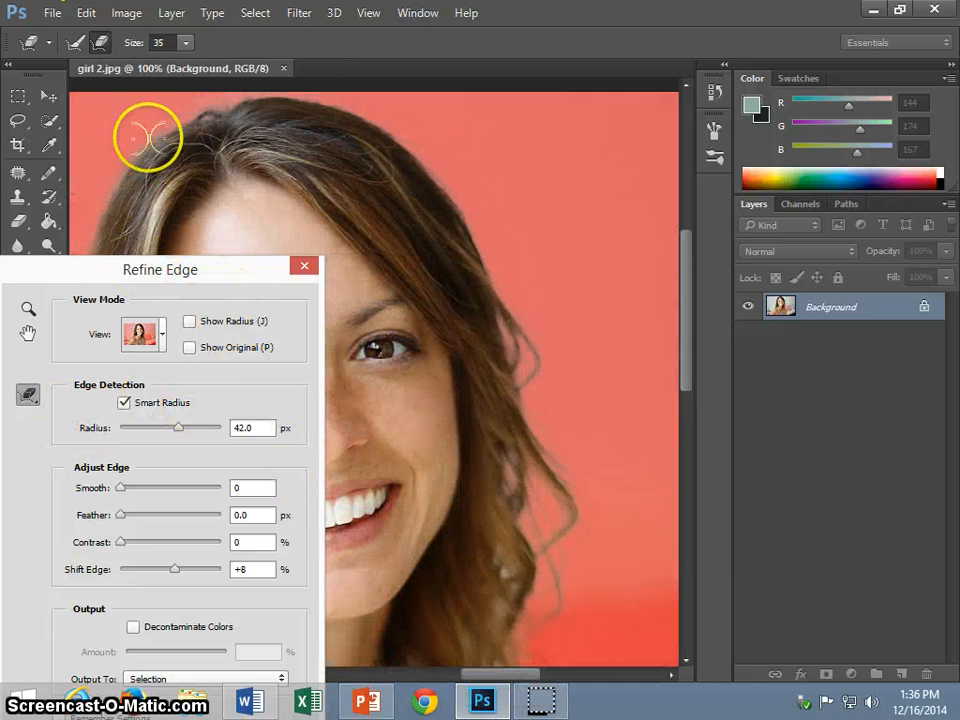
left_click(185, 42)
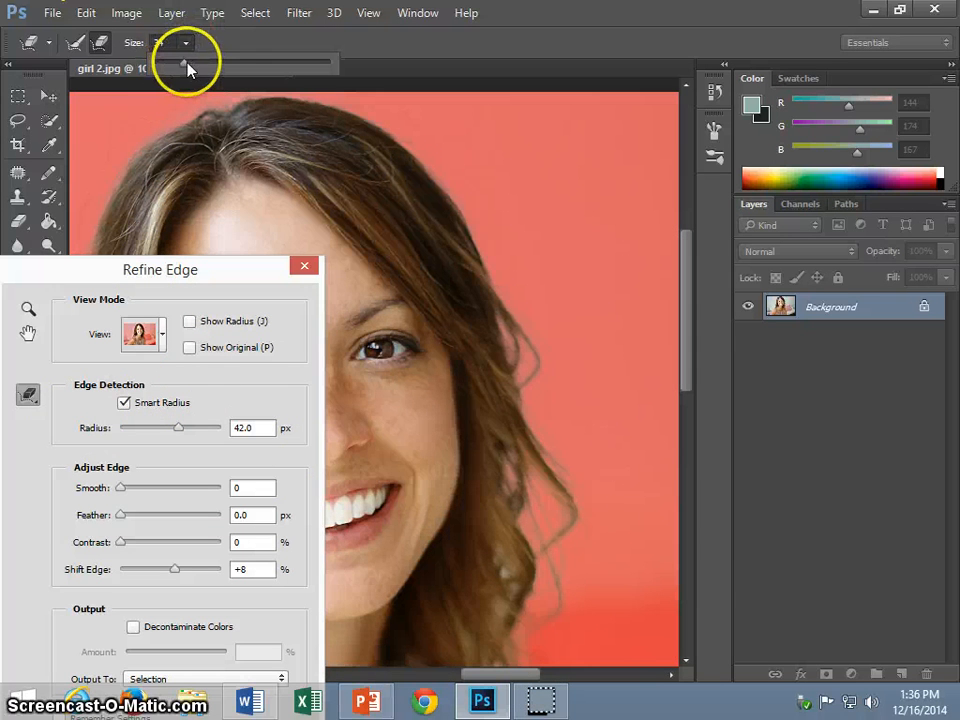
left_click_drag(184, 64, 174, 70)
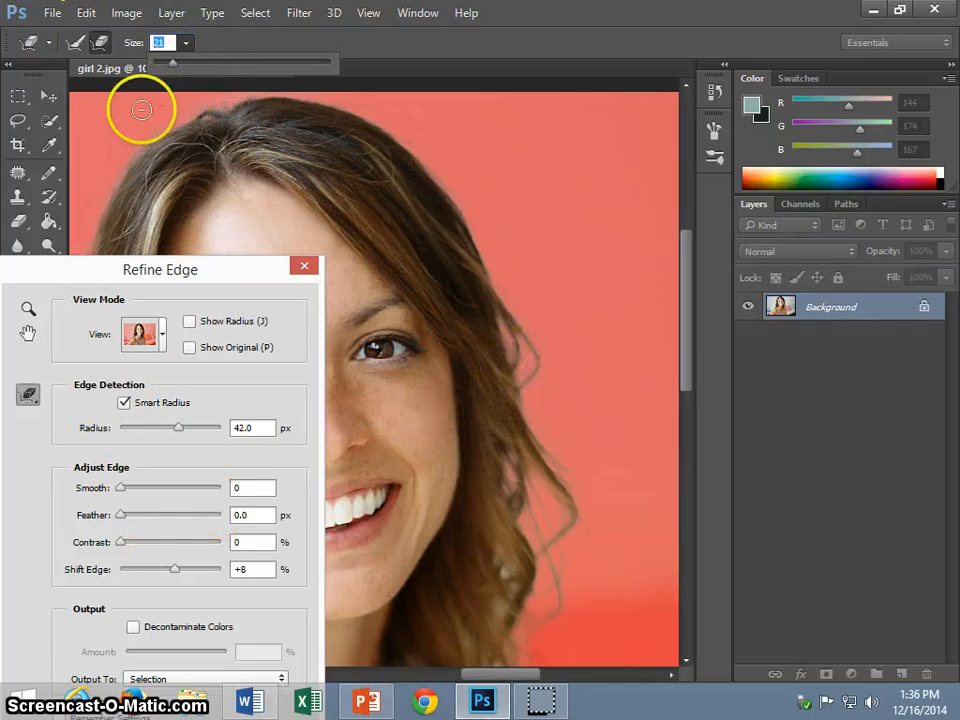
left_click(31, 394)
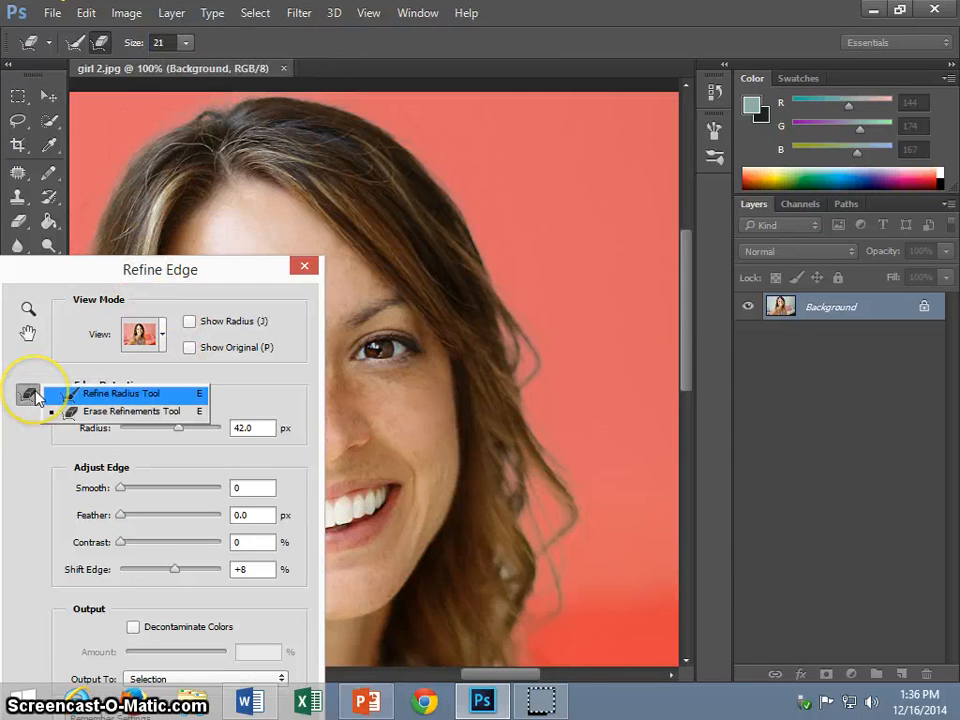
left_click(120, 393)
left_click(185, 42)
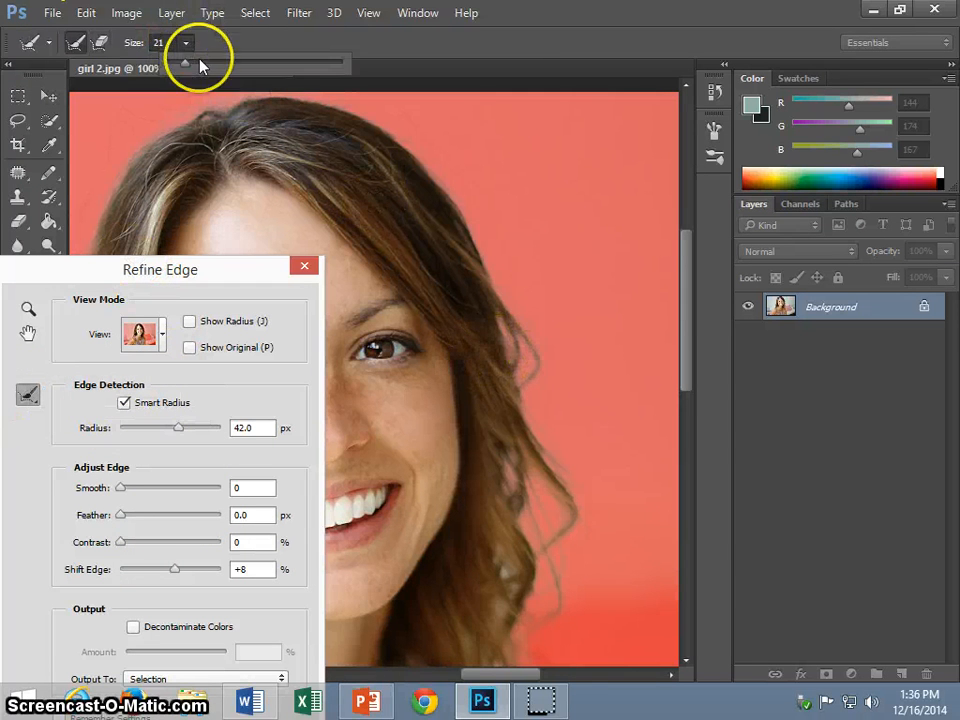
left_click_drag(183, 66, 172, 66)
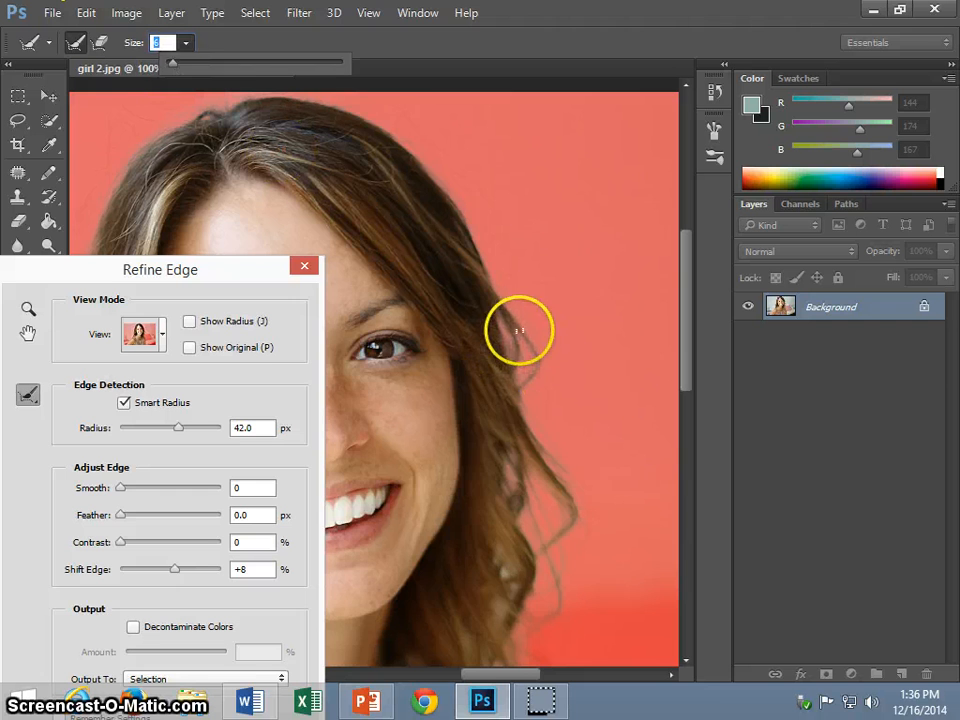
left_click(519, 331)
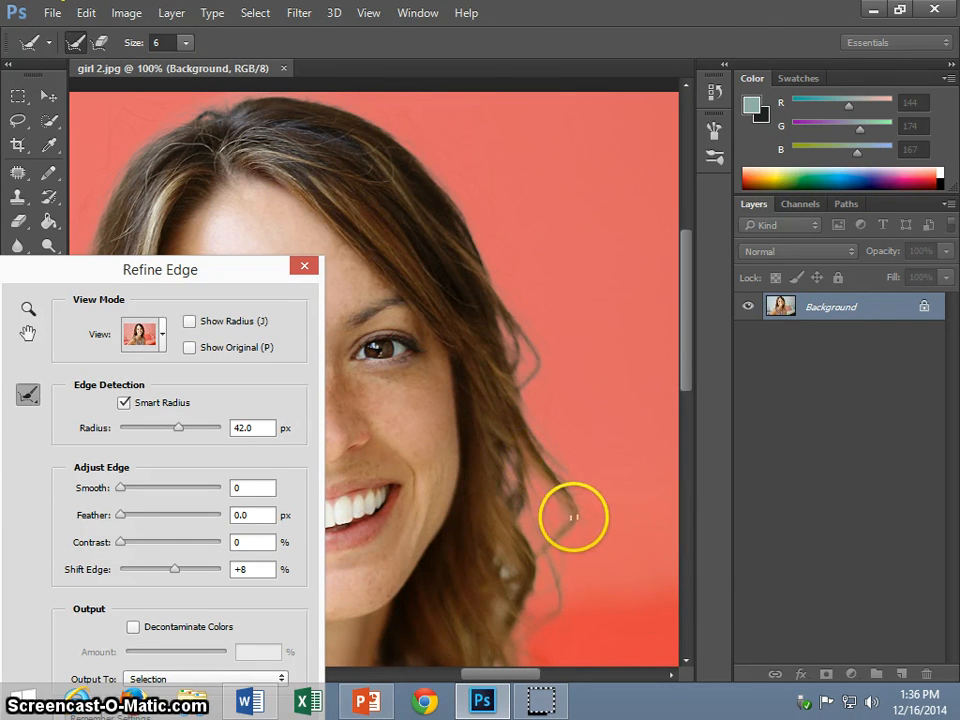
mouse_move(575, 518)
left_mouse_down()
mouse_move(564, 555)
mouse_move(527, 574)
left_mouse_up()
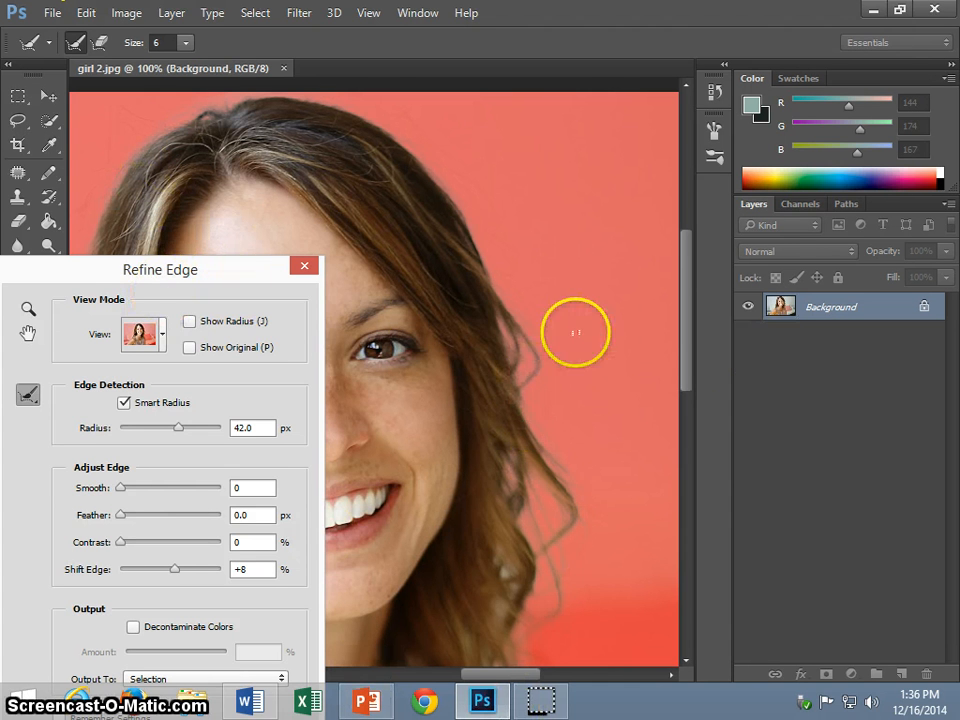
Step: Enable Decontaminate Colors at 50% and output the refined selection to a new layer with a layer mask
left_click_drag(229, 279, 797, 122)
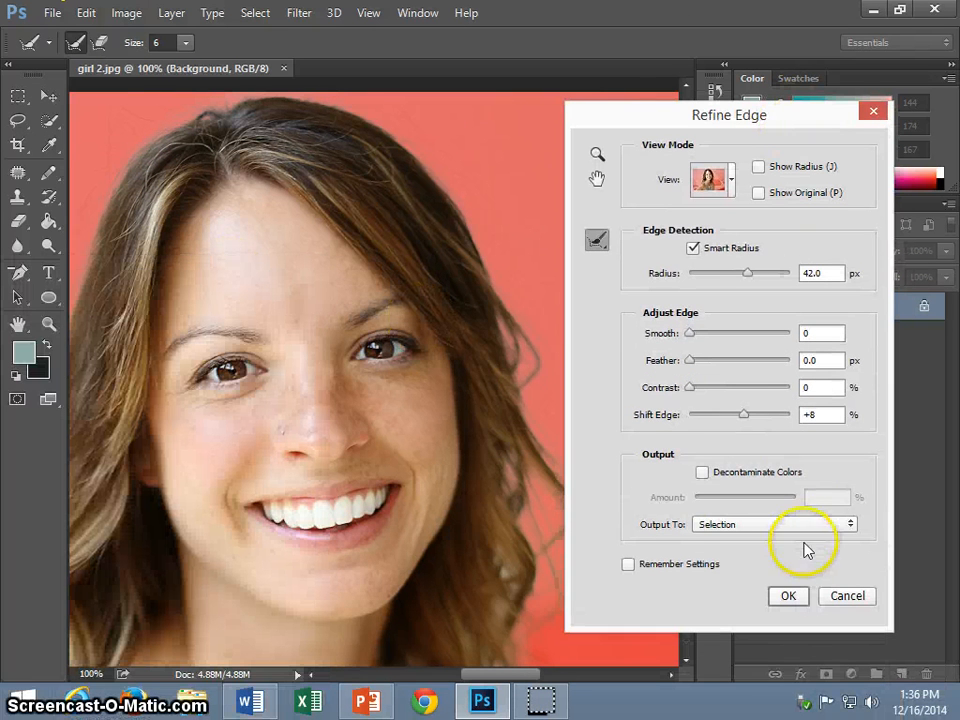
left_click(704, 474)
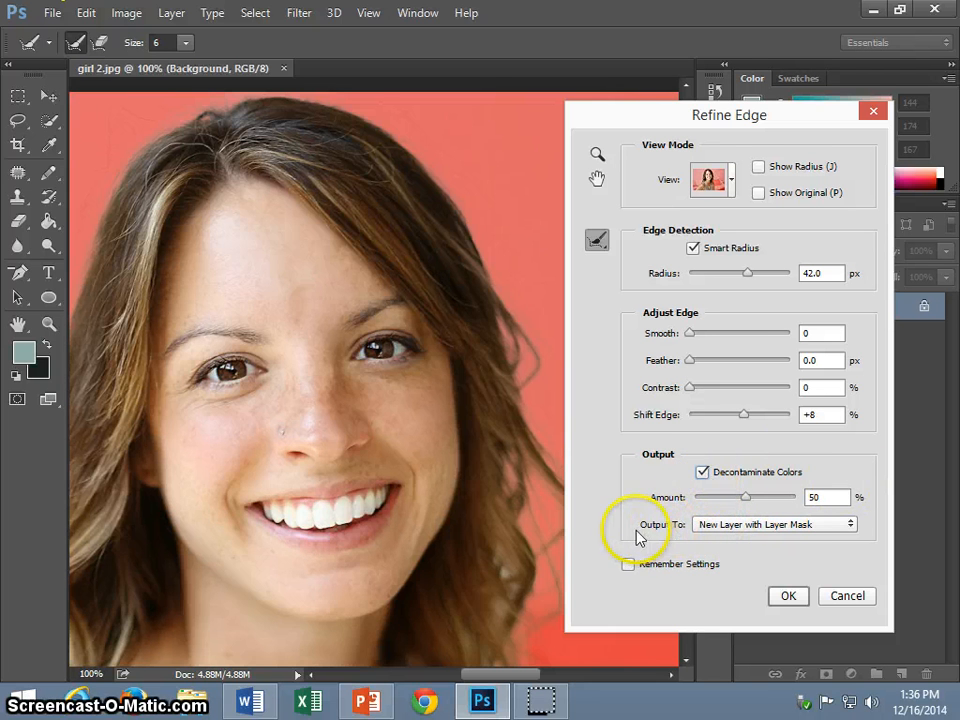
left_click(789, 596)
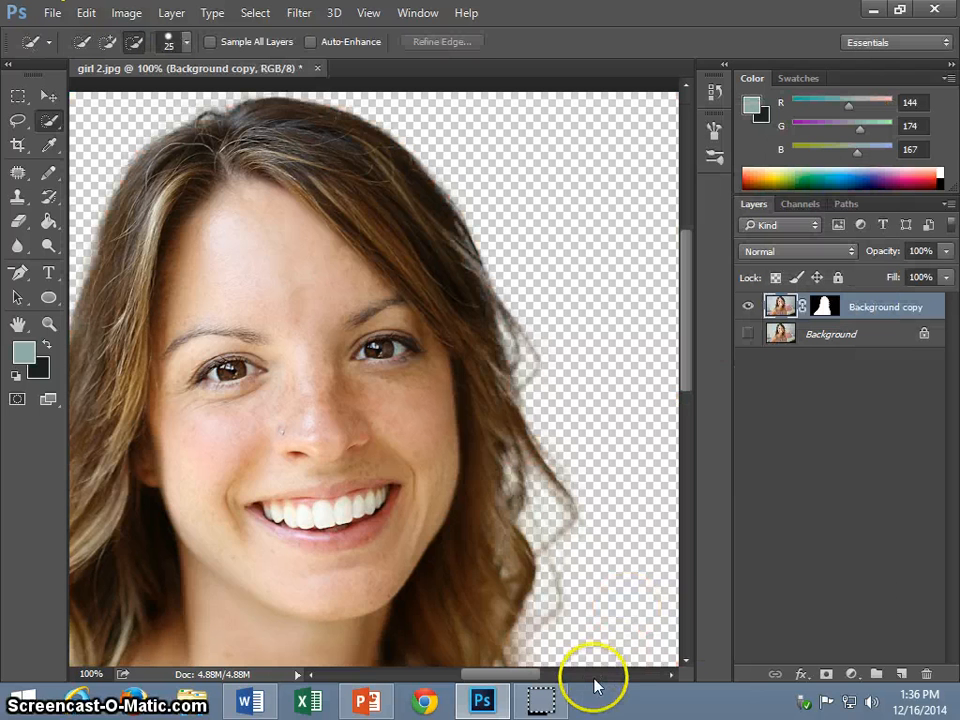
Step: Examine the masked cut-out's hair and shoulder edges against the transparent background at 100% and 66.67% zoom
key("ctrl+minus")
key("ctrl+plus")
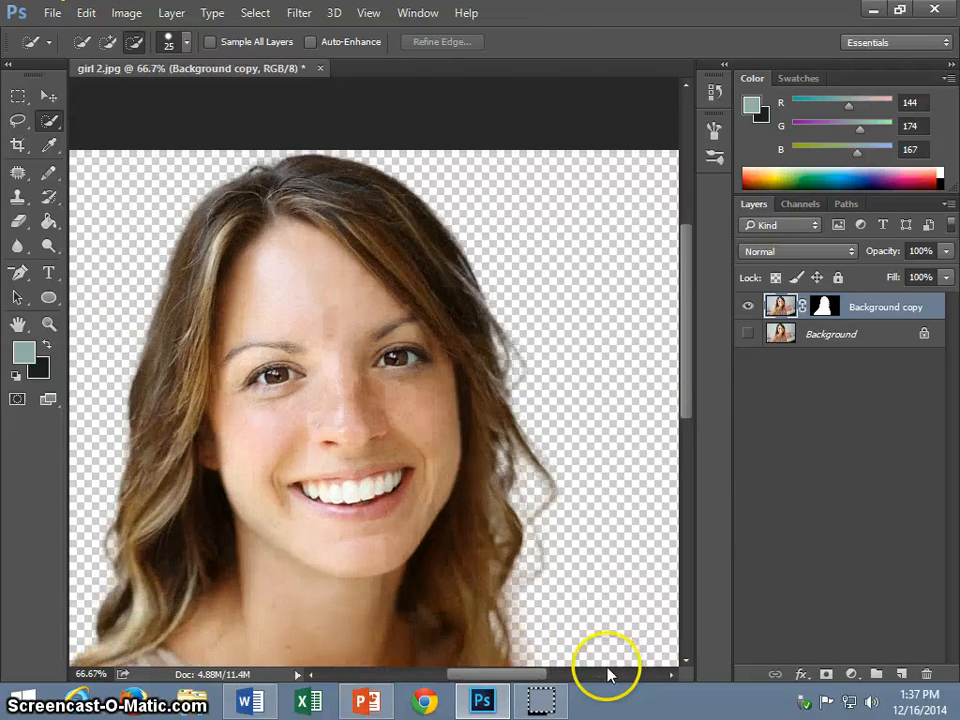
key("ctrl+plus")
key("ctrl+minus")
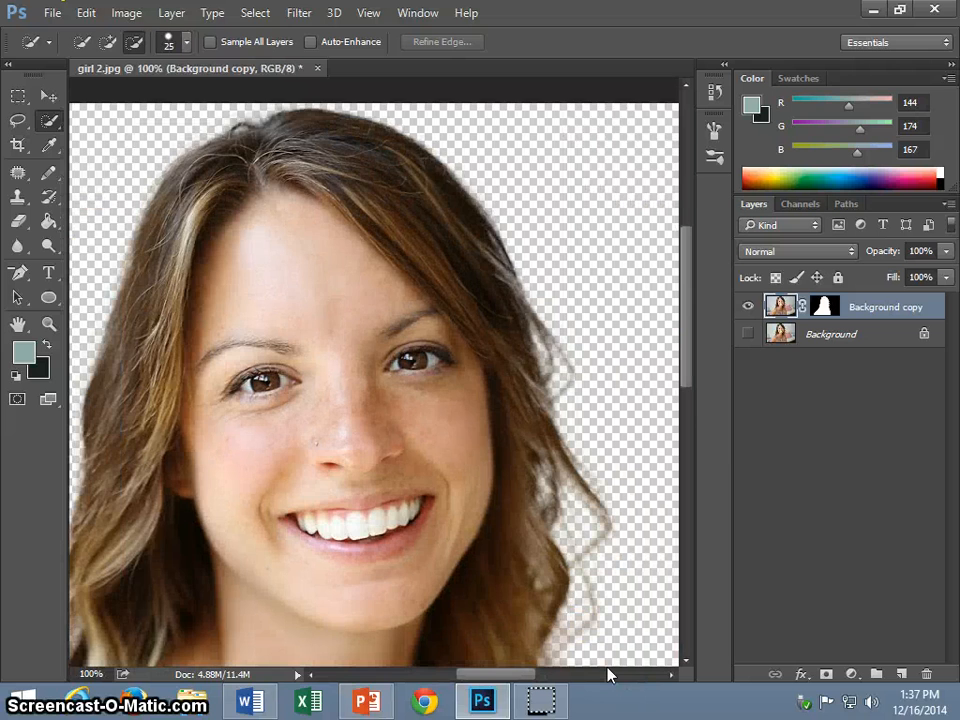
key("ctrl+minus")
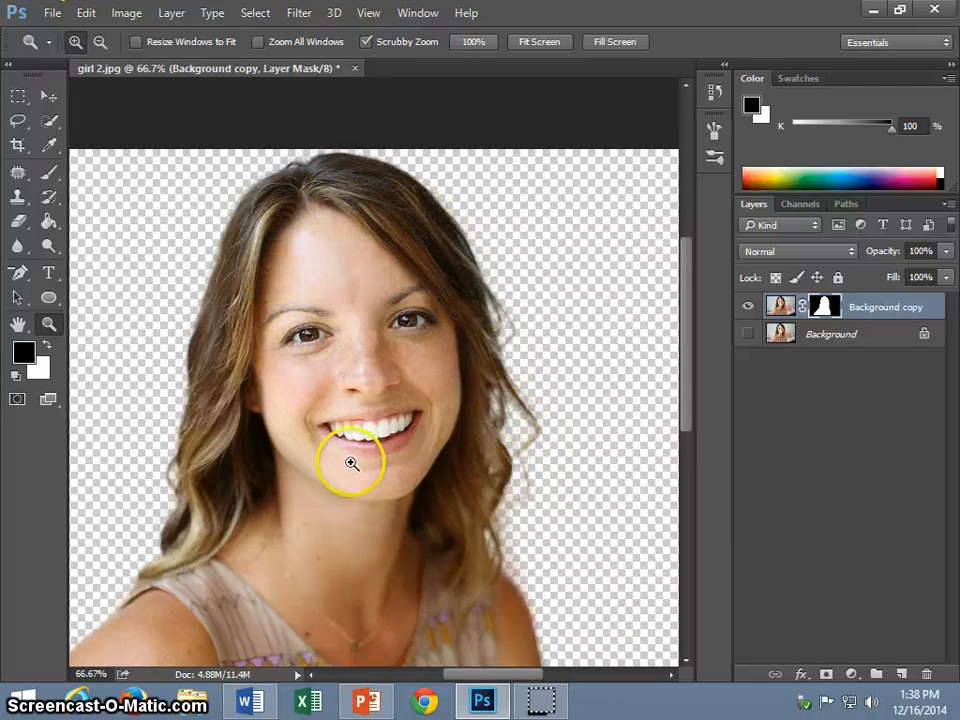
scroll(592, 531, "down", 3)
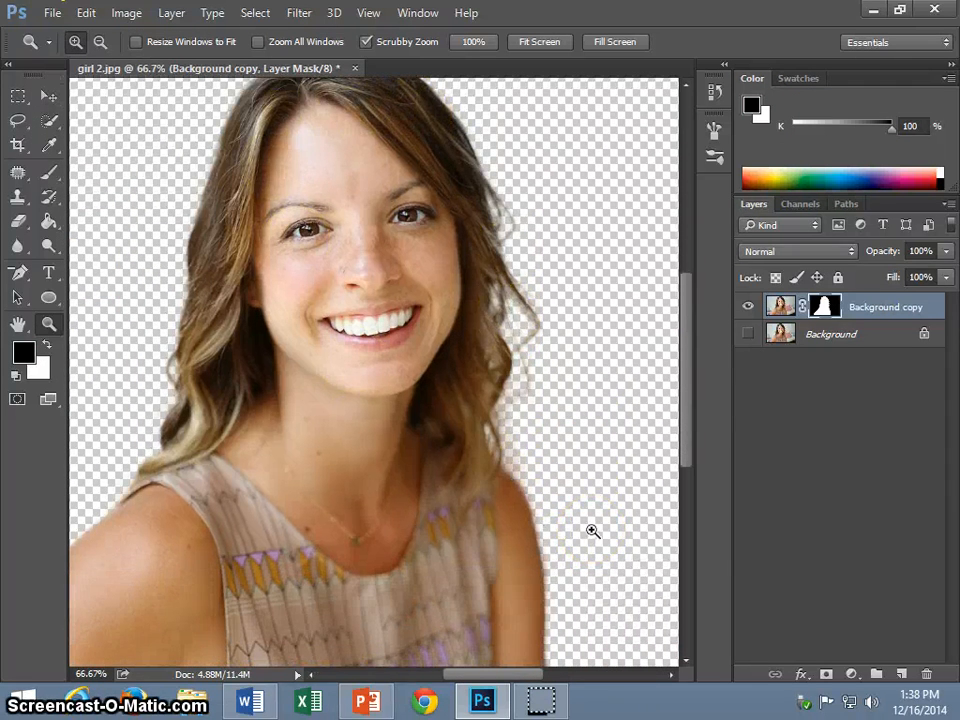
scroll(592, 531, "up", 1)
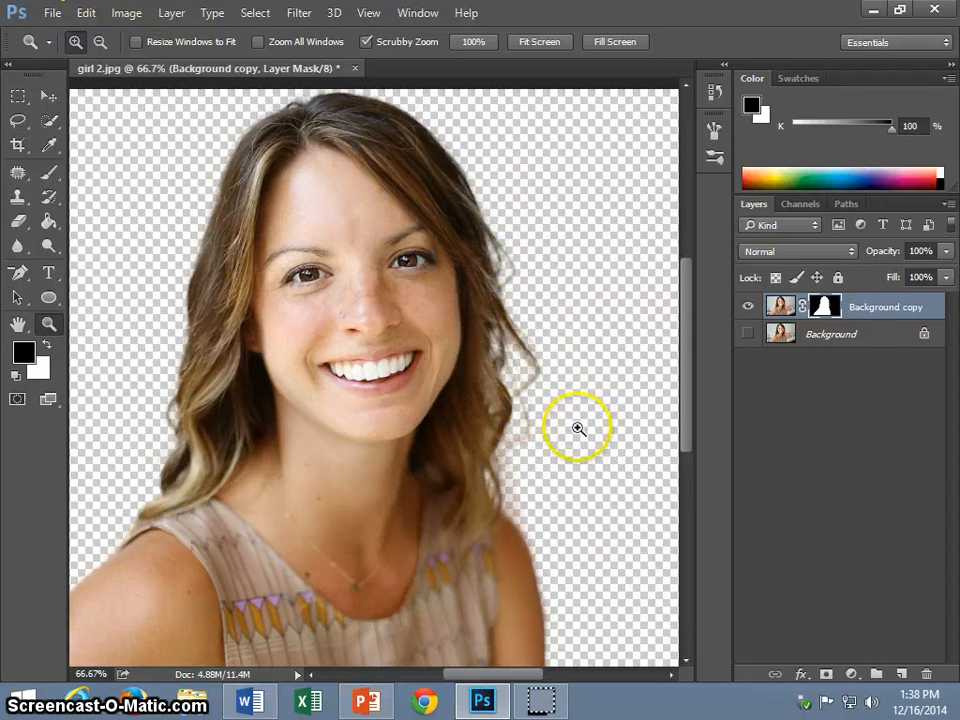
scroll(579, 435, "up", 1)
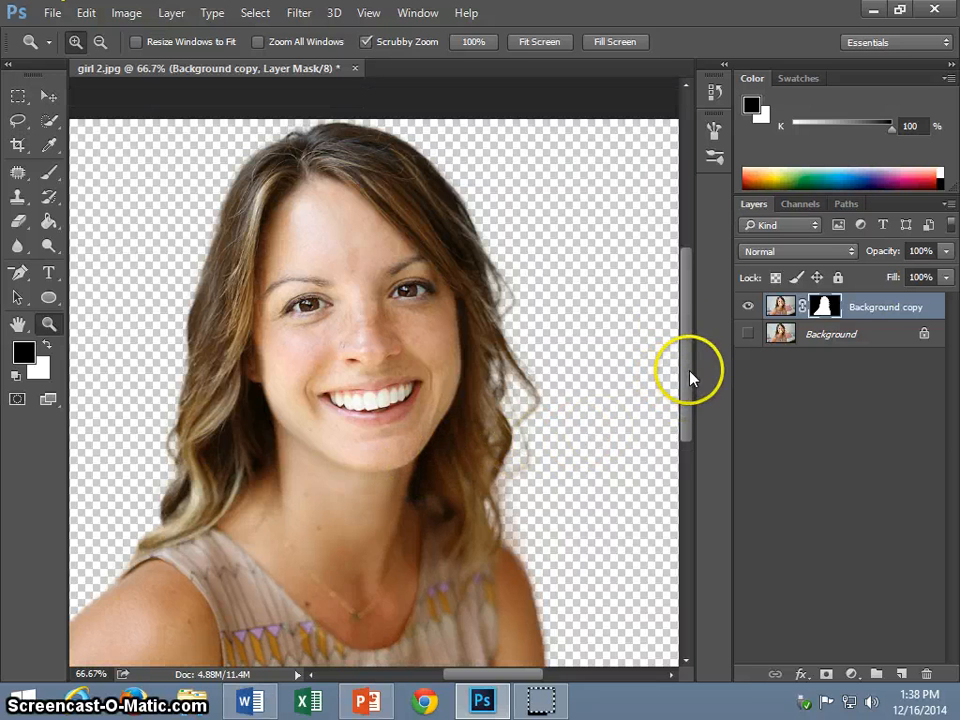
mouse_move(692, 377)
left_mouse_down()
mouse_move(669, 270)
mouse_move(693, 395)
left_mouse_up()
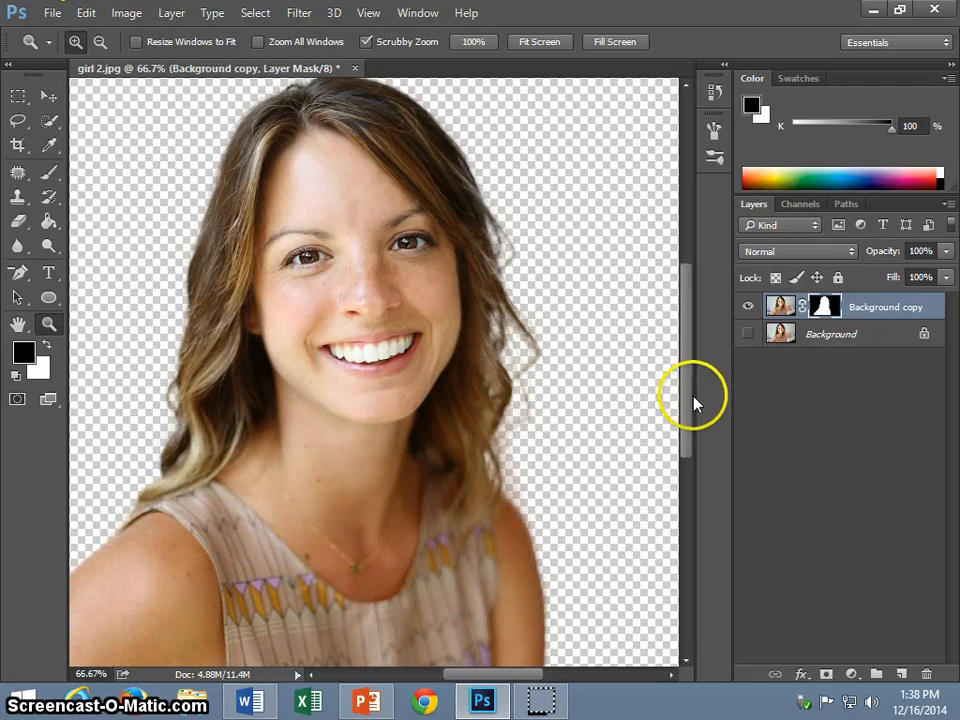